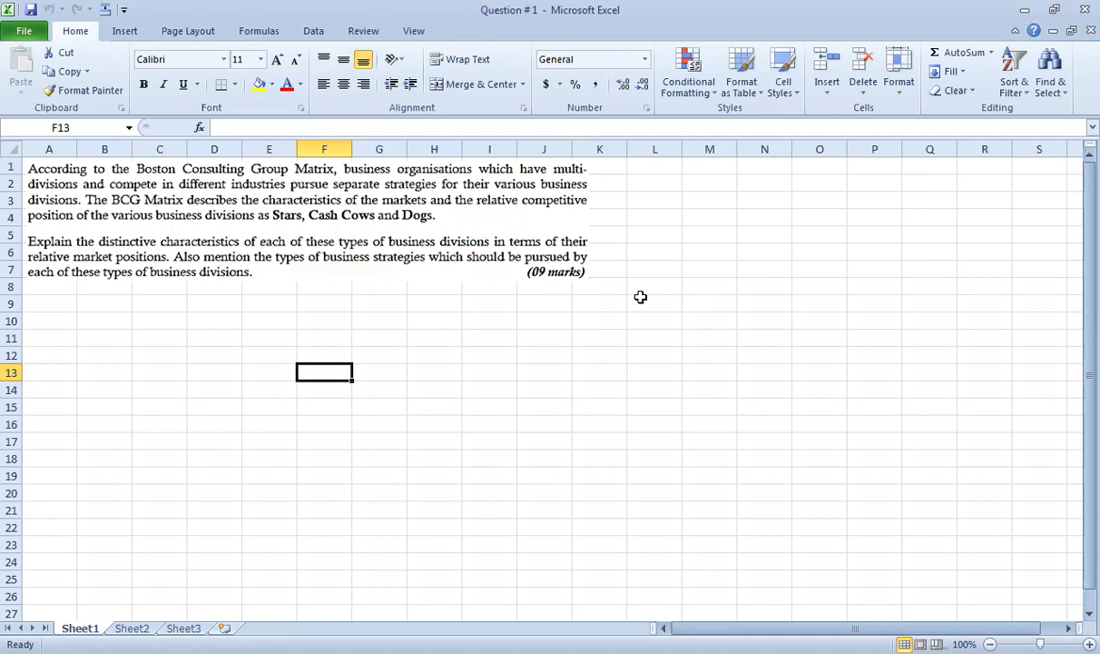
Highlight the words "Stars, Cash Cows and Dogs." in the question text with the green highlighter.
{"action": "left_click", "coordinate": [464, 32]}
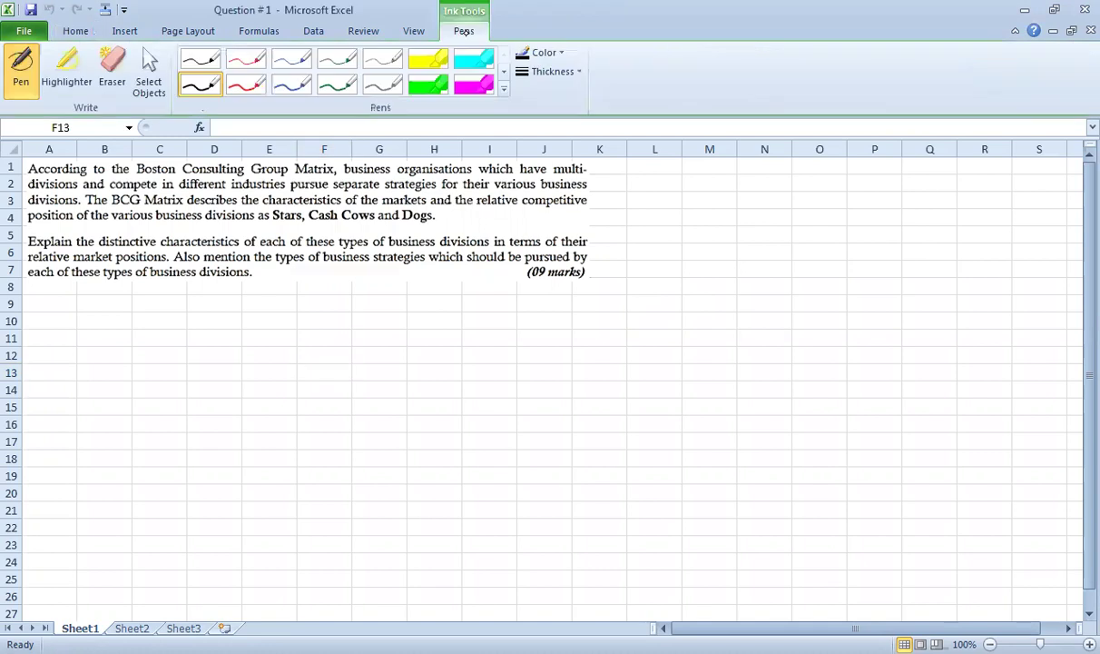
{"action": "left_click", "coordinate": [429, 57]}
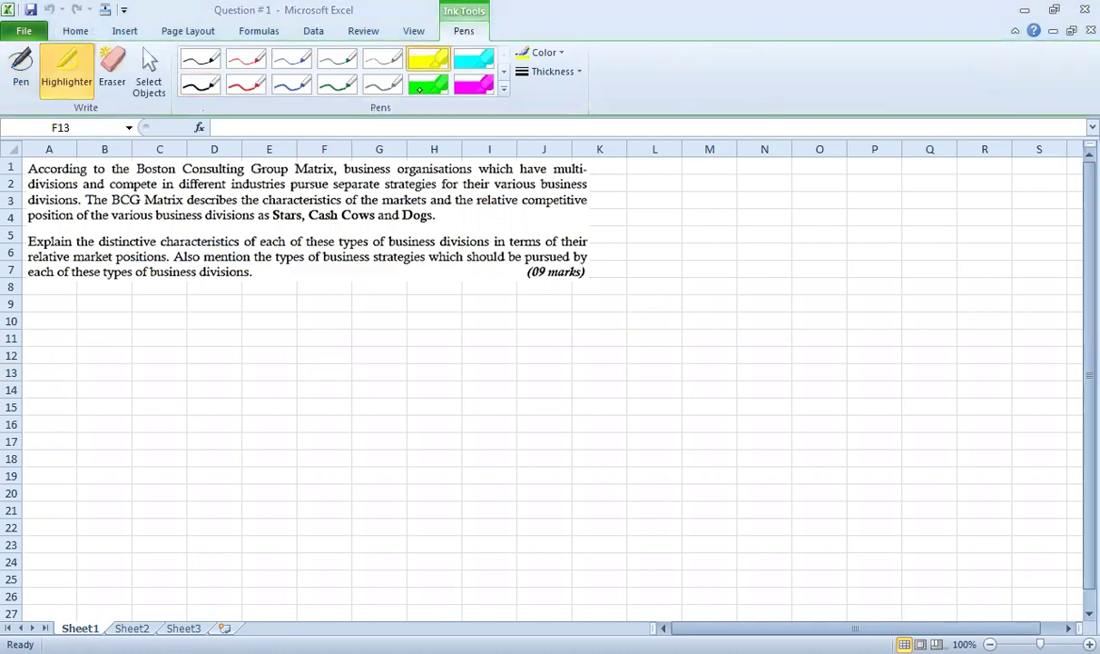
{"action": "left_click", "coordinate": [414, 97]}
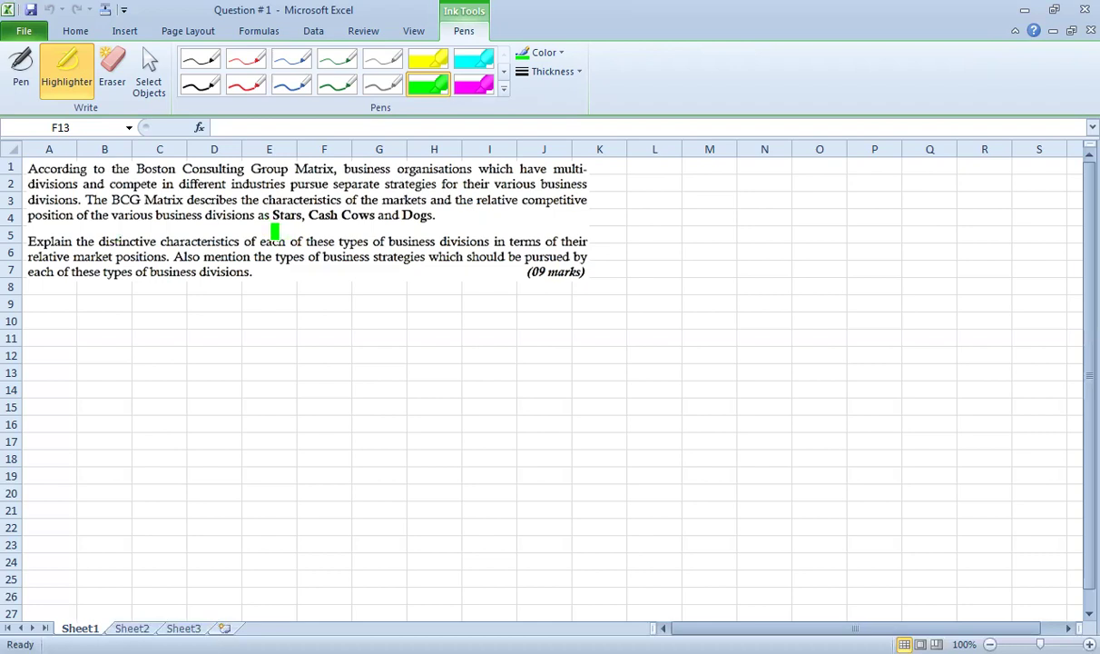
{"action": "left_click_drag", "start_coordinate": [271, 215], "coordinate": [434, 215]}
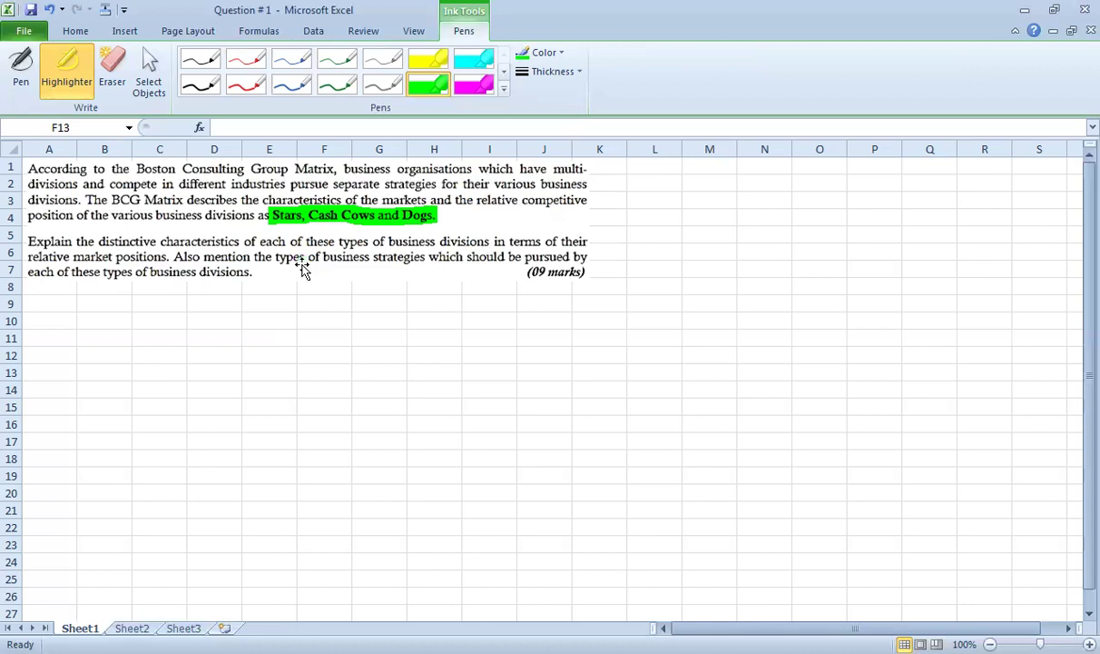
{"action": "key", "text": "Escape"}
Enter the heading "Stars" in cell A9 below the question text.
{"action": "left_click", "coordinate": [67, 305]}
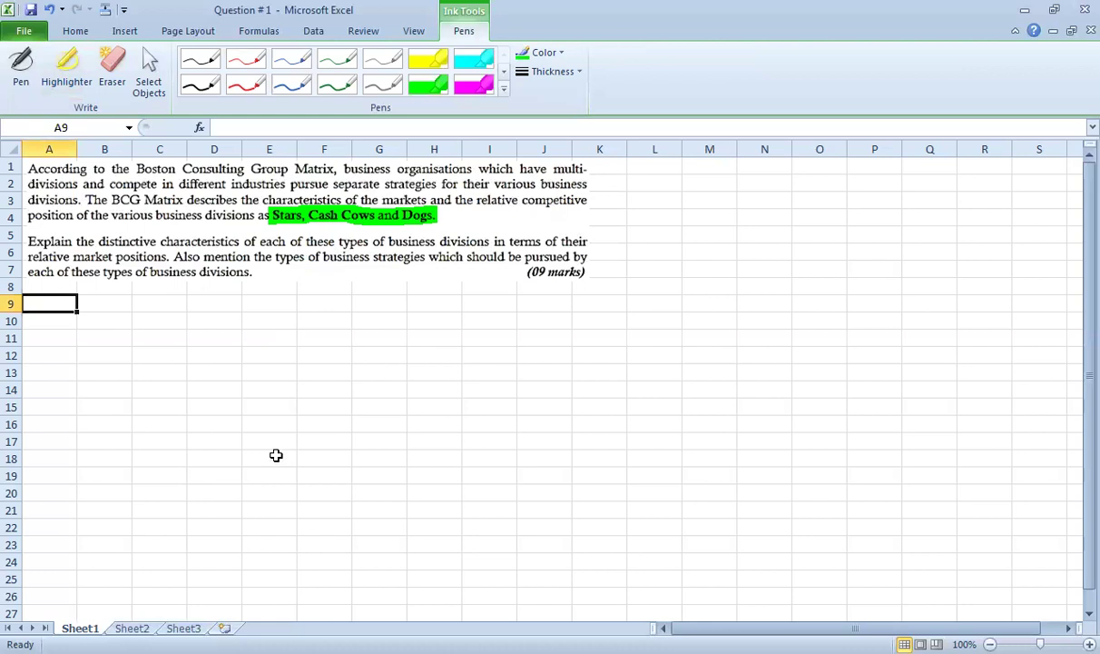
{"action": "type", "text": "Stars"}
{"action": "key", "text": "Return"}
Start the Stars explanation in B10 with "They are business divisions having a large share of the market in high growth industries.".
{"action": "key", "text": "Tab"}
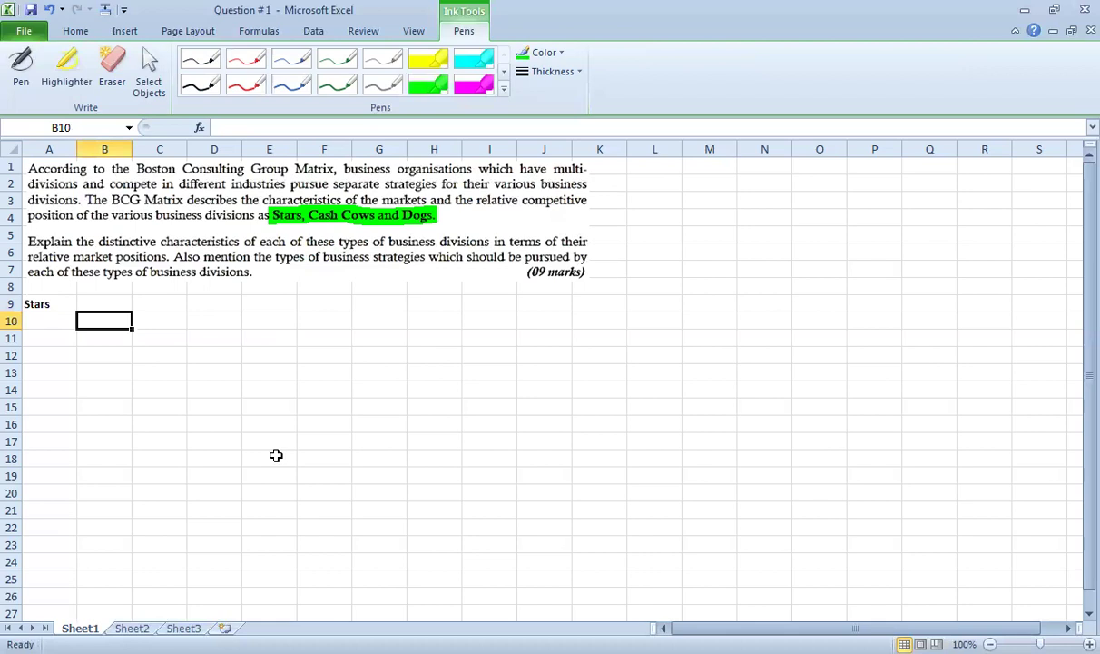
{"action": "type", "text": "They ar"}
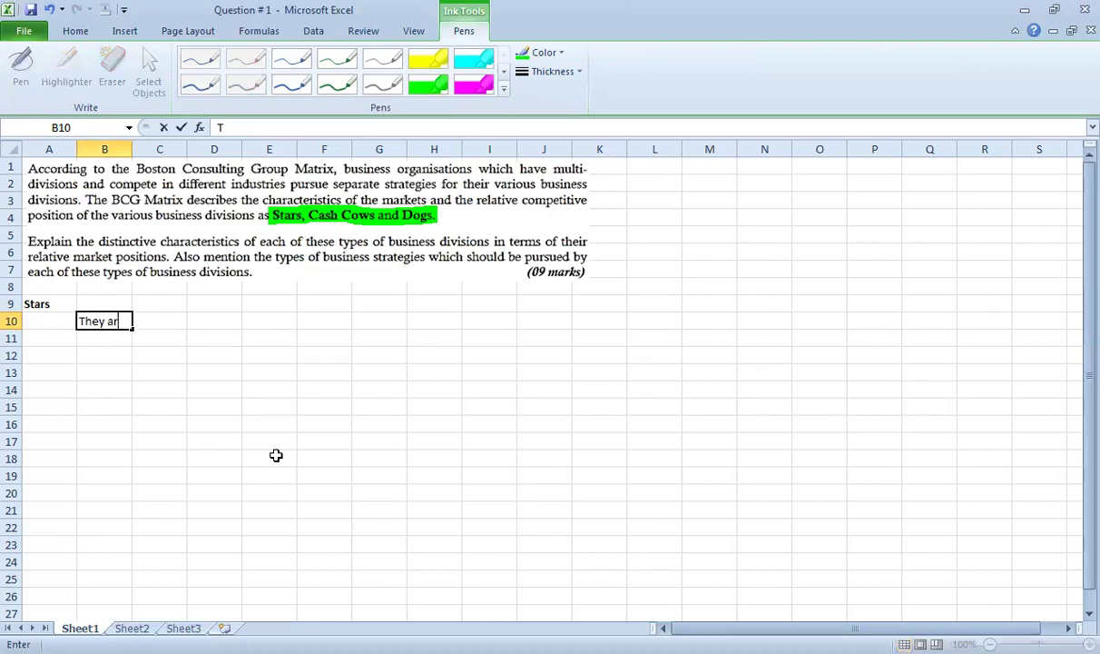
{"action": "type", "text": "e business divisions"}
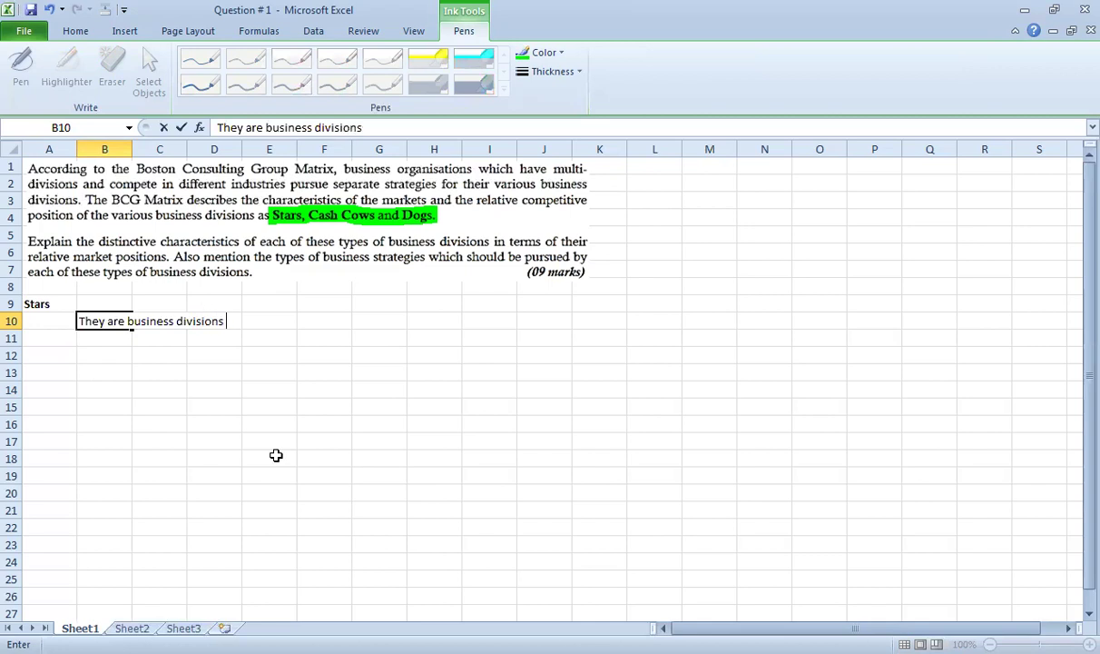
{"action": "type", "text": "having a "}
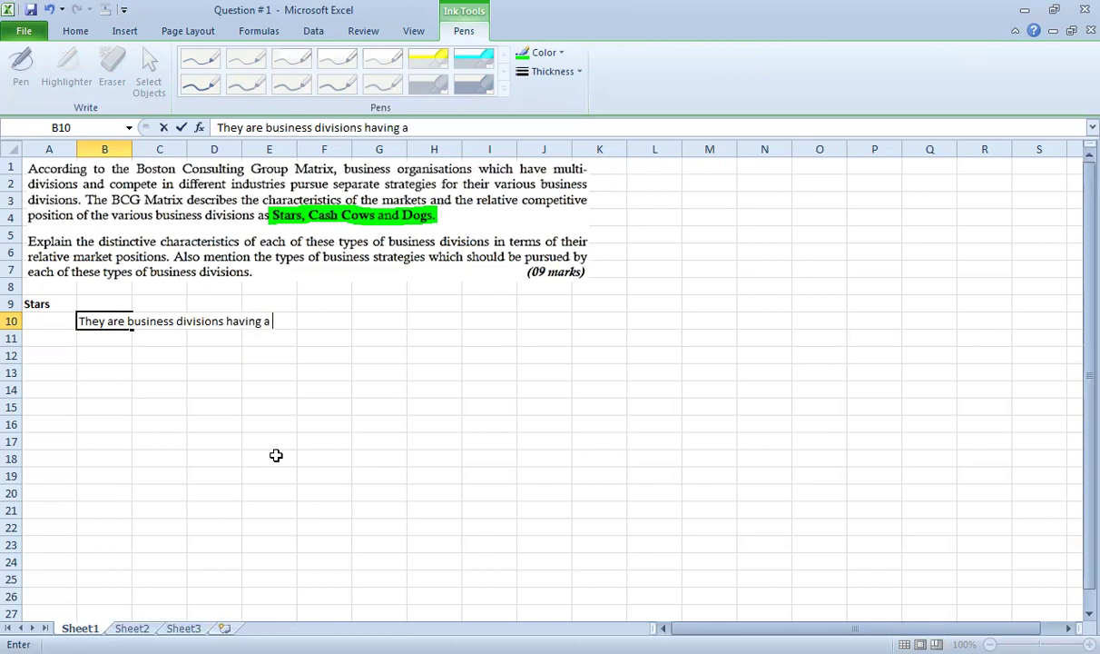
{"action": "type", "text": "large share of the market in high "}
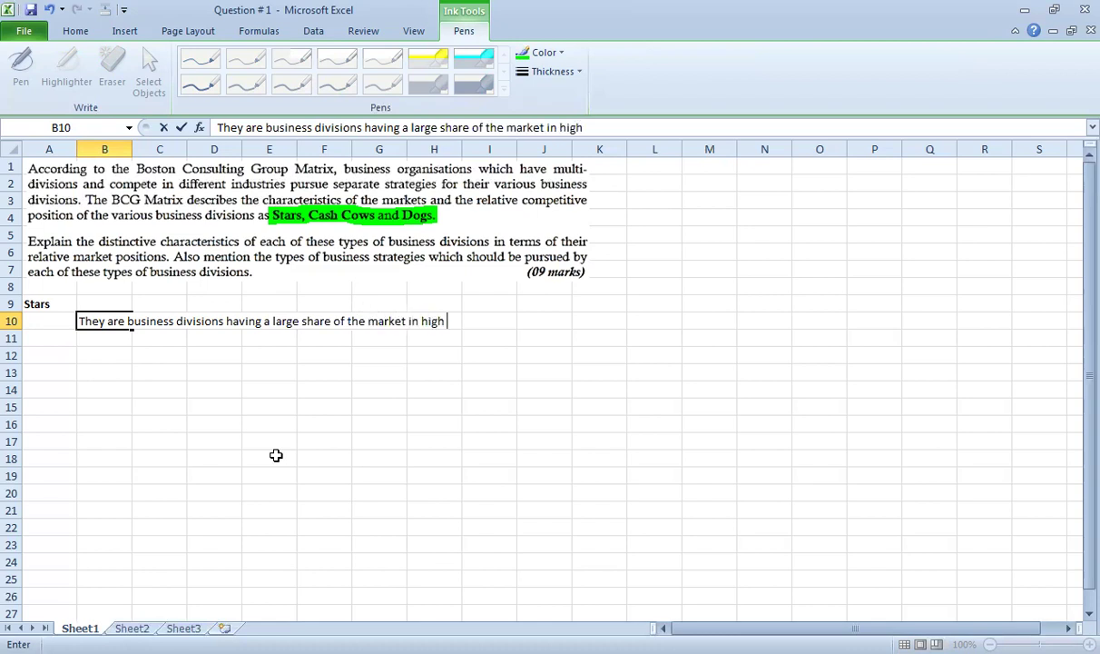
{"action": "type", "text": "growth "}
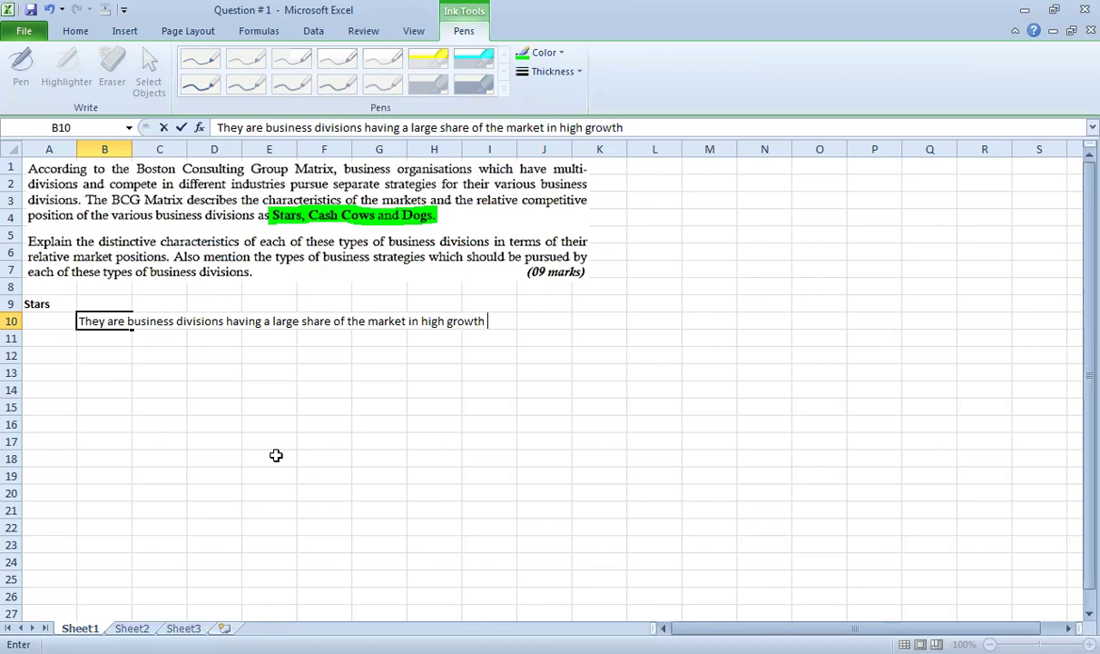
{"action": "type", "text": "industries"}
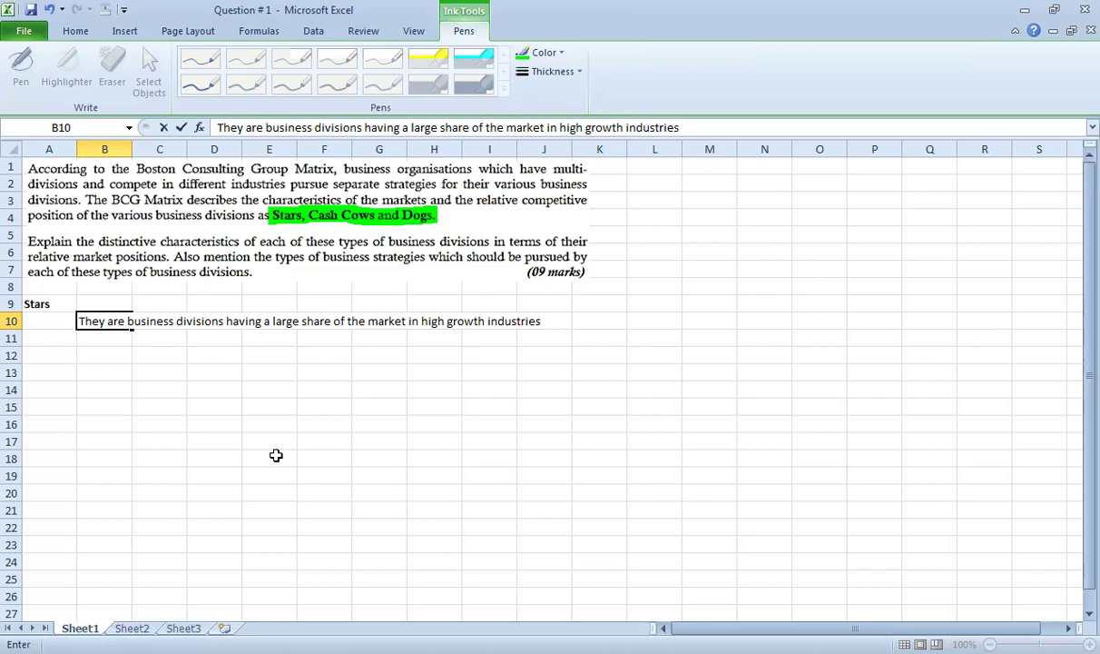
{"action": "type", "text": "."}
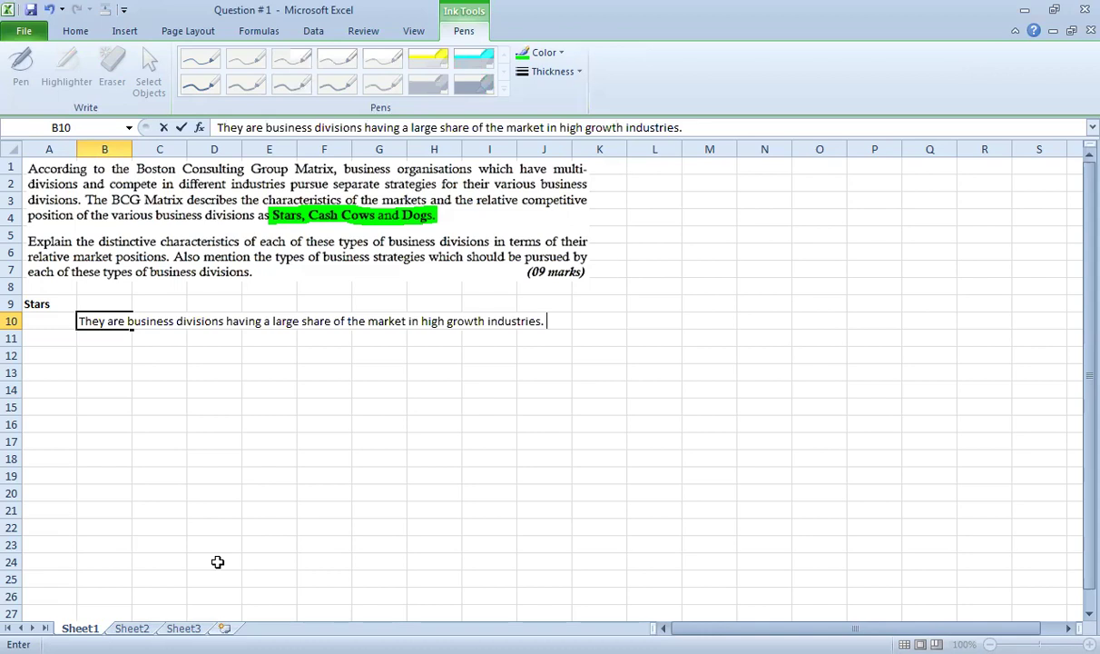
Continue the text in B10 with "They offer lucrative growth opportunities and profits.".
{"action": "type", "text": "They offer"}
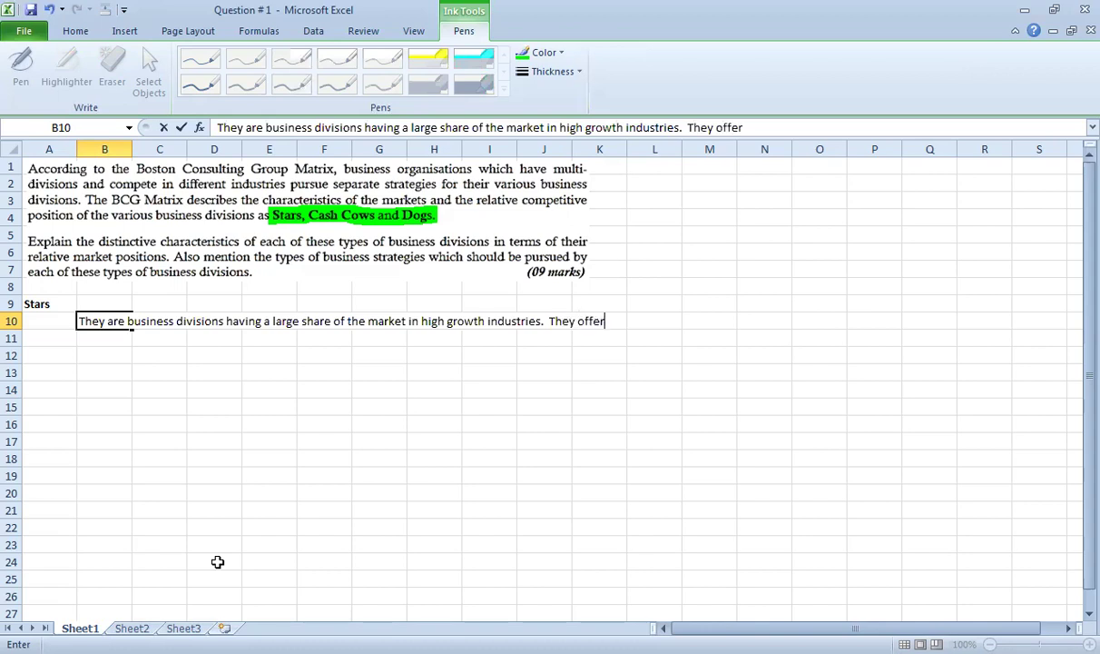
{"action": "type", "text": " lucrative gr"}
{"action": "key", "text": "BackSpace"}
{"action": "type", "text": "rowth opportunities "}
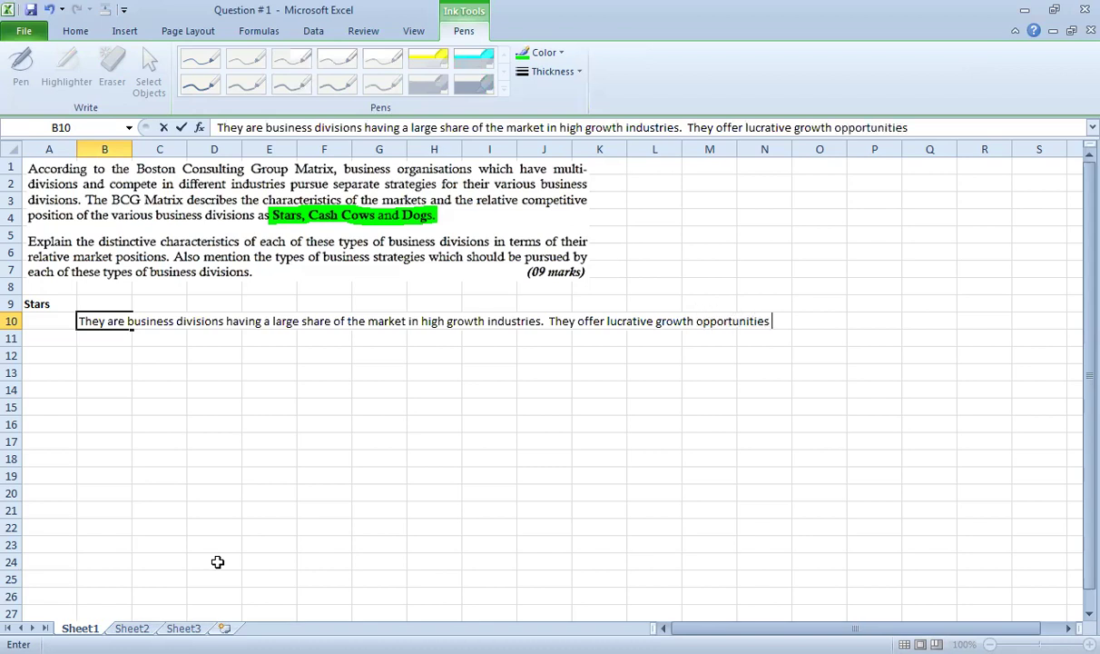
{"action": "type", "text": "and profits."}
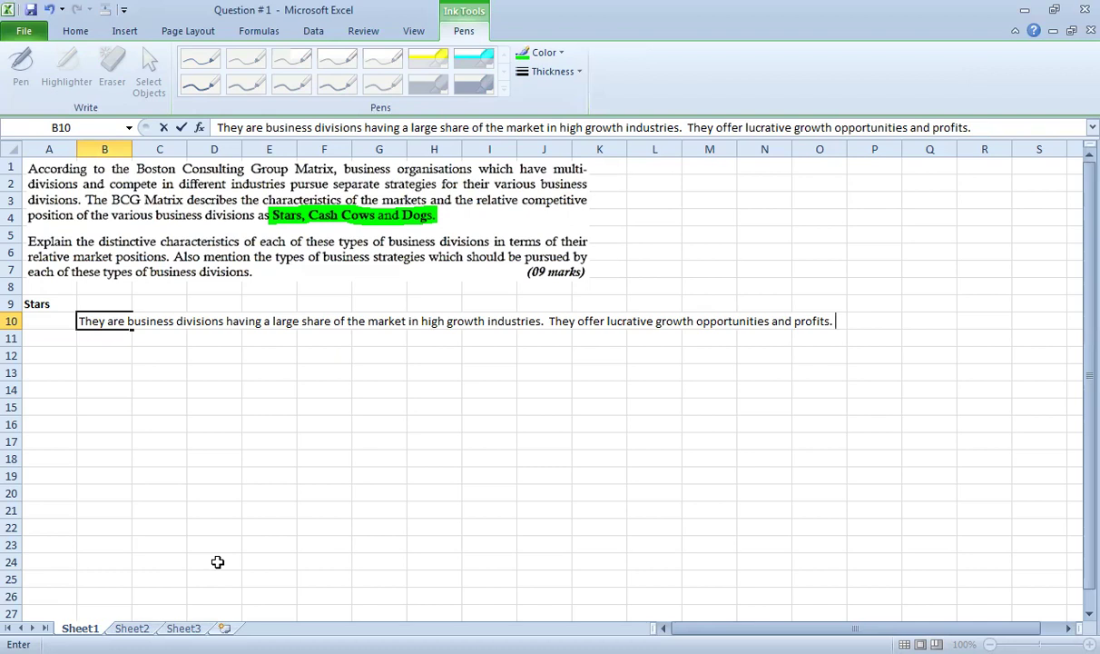
Complete the line in B10 with "Continous investment must be made".
{"action": "type", "text": "Continous i"}
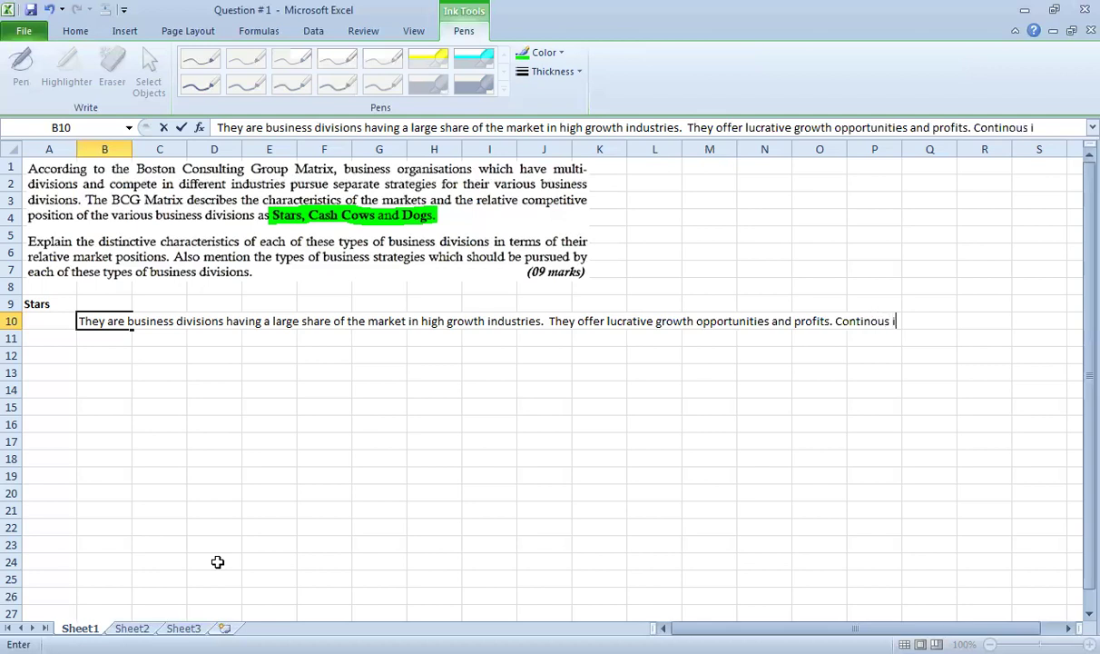
{"action": "type", "text": "nvestment must"}
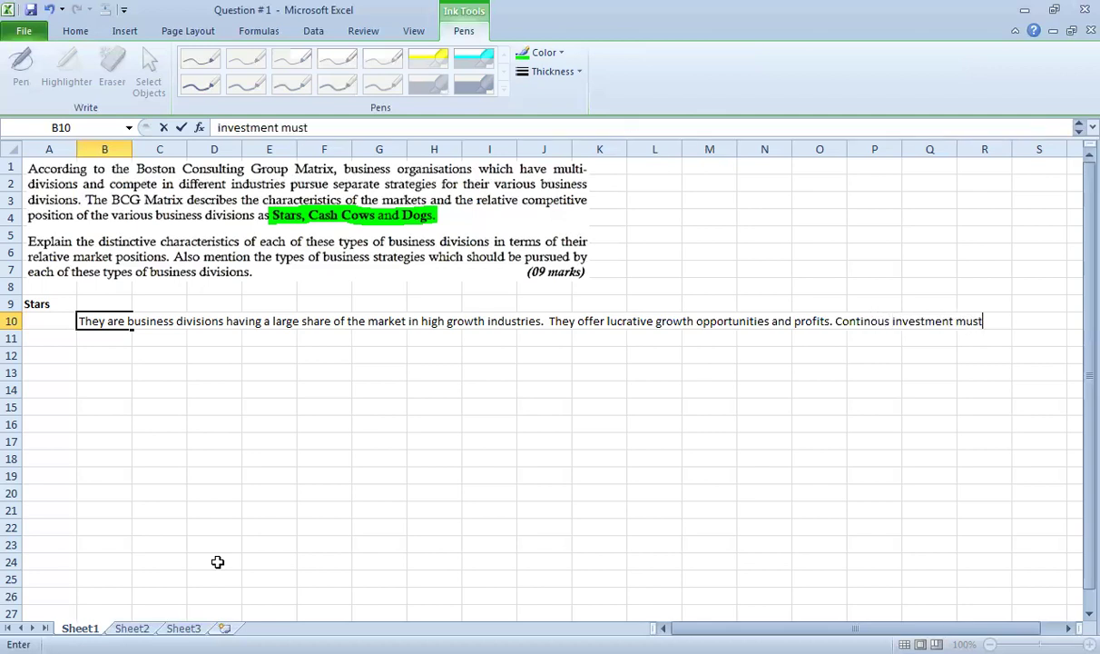
{"action": "type", "text": " be made"}
{"action": "key", "text": "Return"}
Enter "in order to make sure that the division maintains the relatively high market share." in B11 to finish the Stars explanation.
{"action": "type", "text": "in order to make sur"}
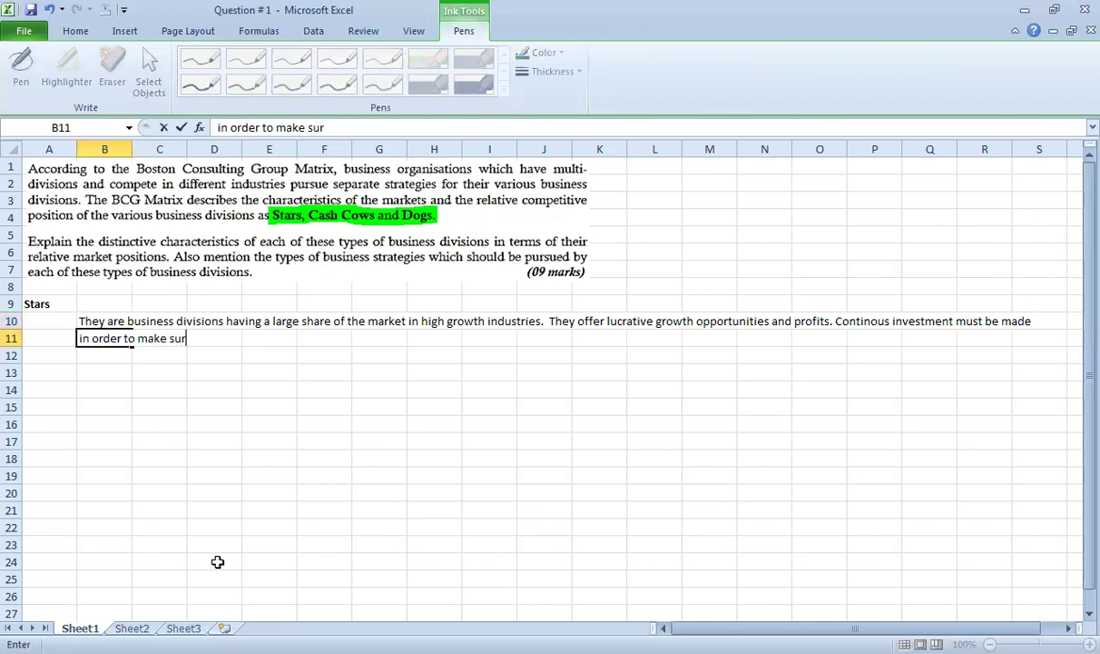
{"action": "type", "text": "e that the di"}
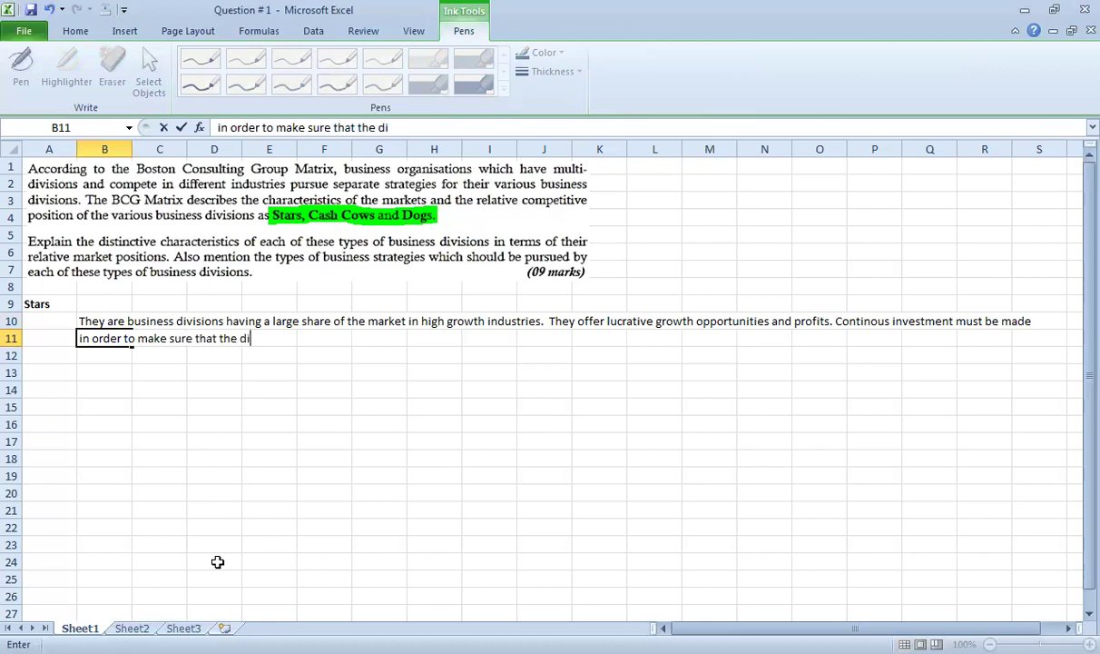
{"action": "type", "text": "vision "}
{"action": "type", "text": "maintains the re"}
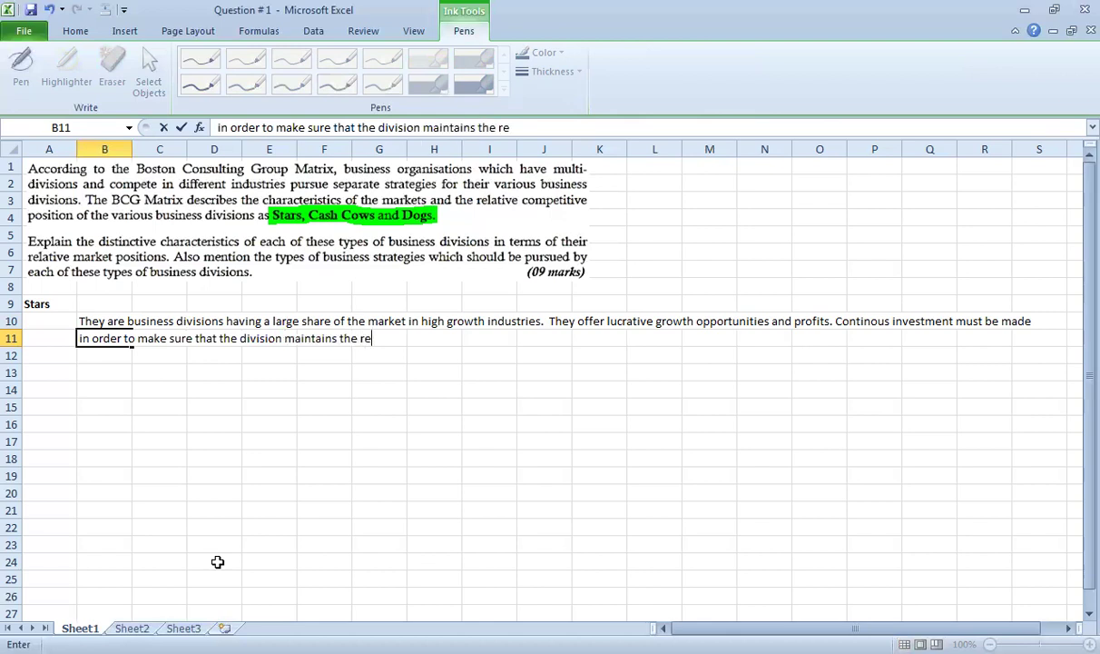
{"action": "type", "text": "latively "}
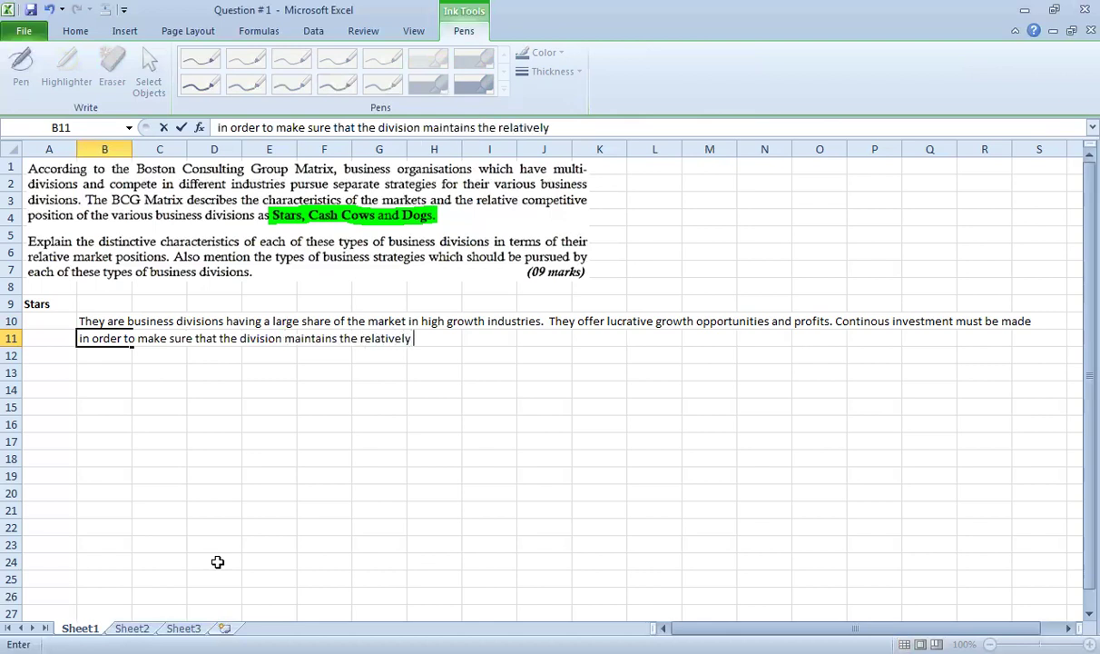
{"action": "type", "text": "high market share."}
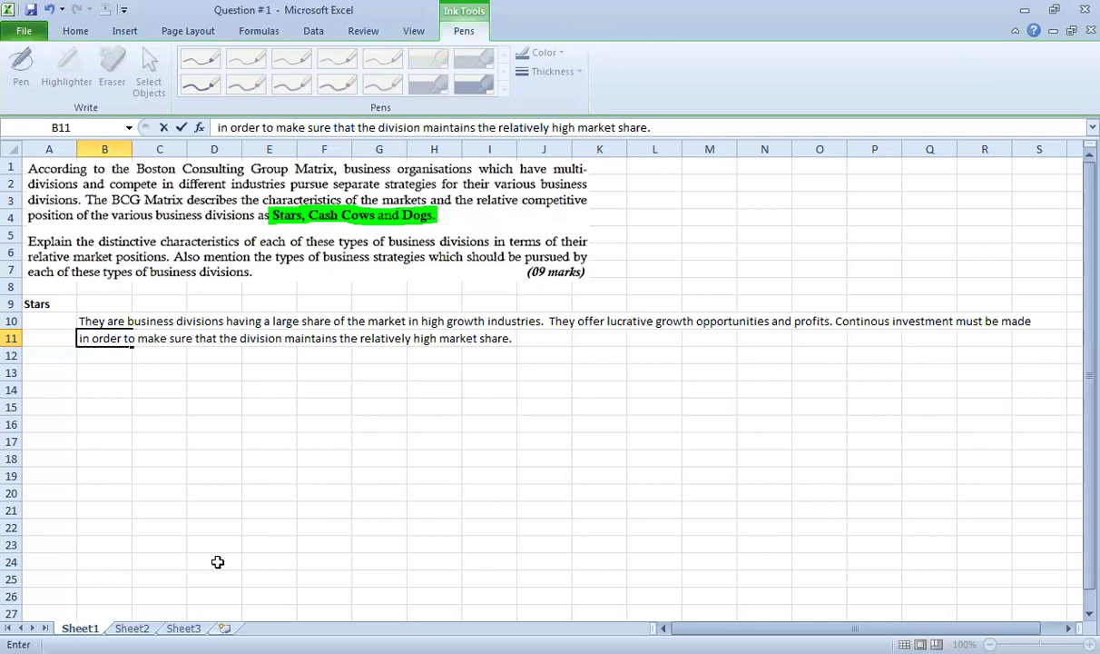
{"action": "key", "text": "Return"}
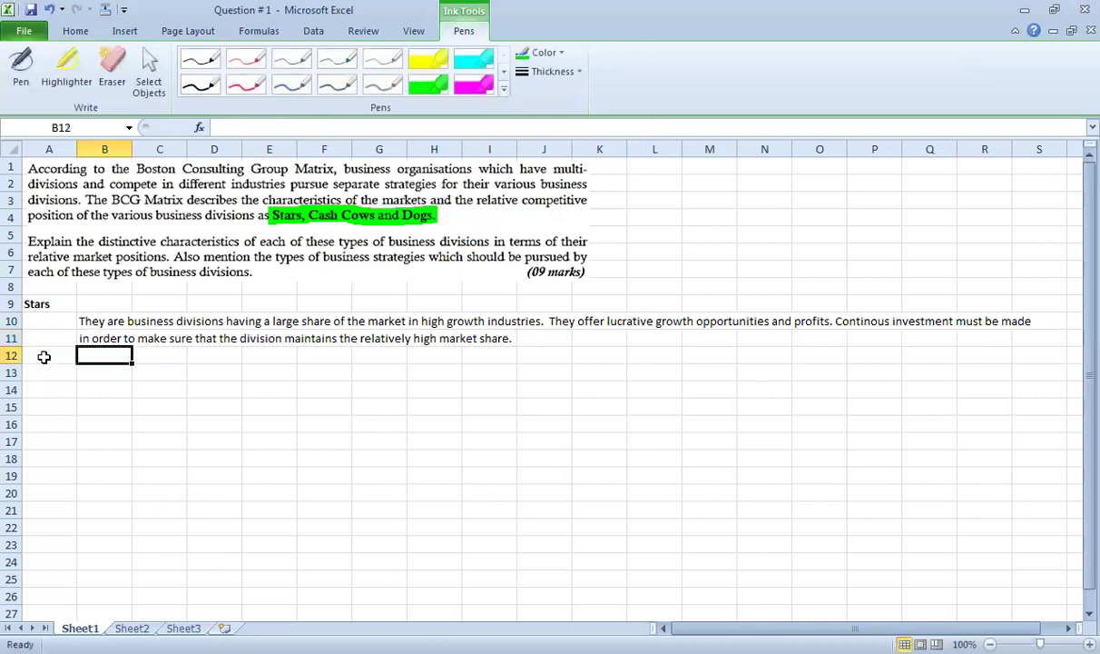
Enter the heading "Cash cows" in cell A12 below the Stars explanation.
{"action": "left_click", "coordinate": [43, 355]}
{"action": "type", "text": "C"}
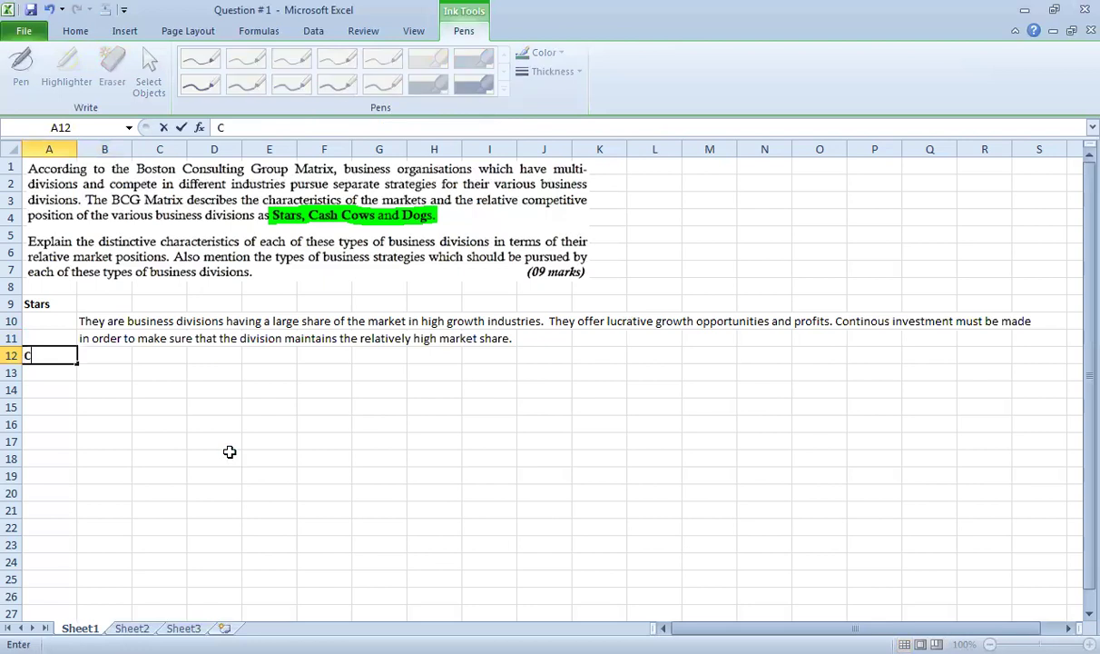
{"action": "type", "text": "ash cows"}
{"action": "key", "text": "Return"}
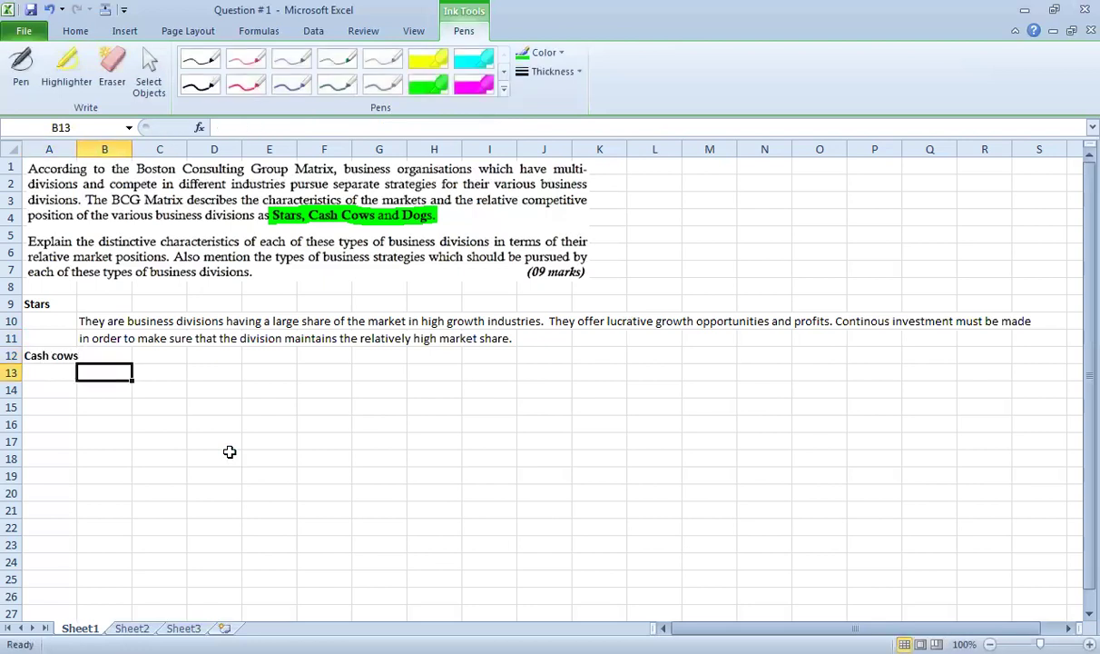
Start the Cash cows explanation in B13 with "They are business divisions which have a relatively large market share".
{"action": "type", "text": "d"}
{"action": "key", "text": "BackSpace"}
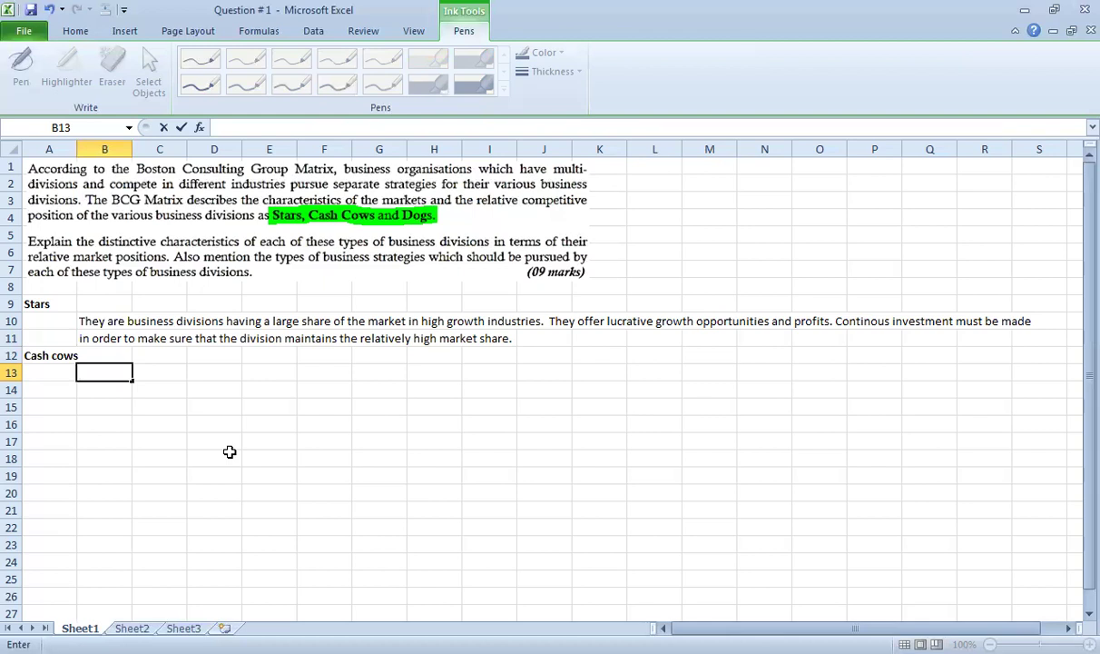
{"action": "type", "text": "They"}
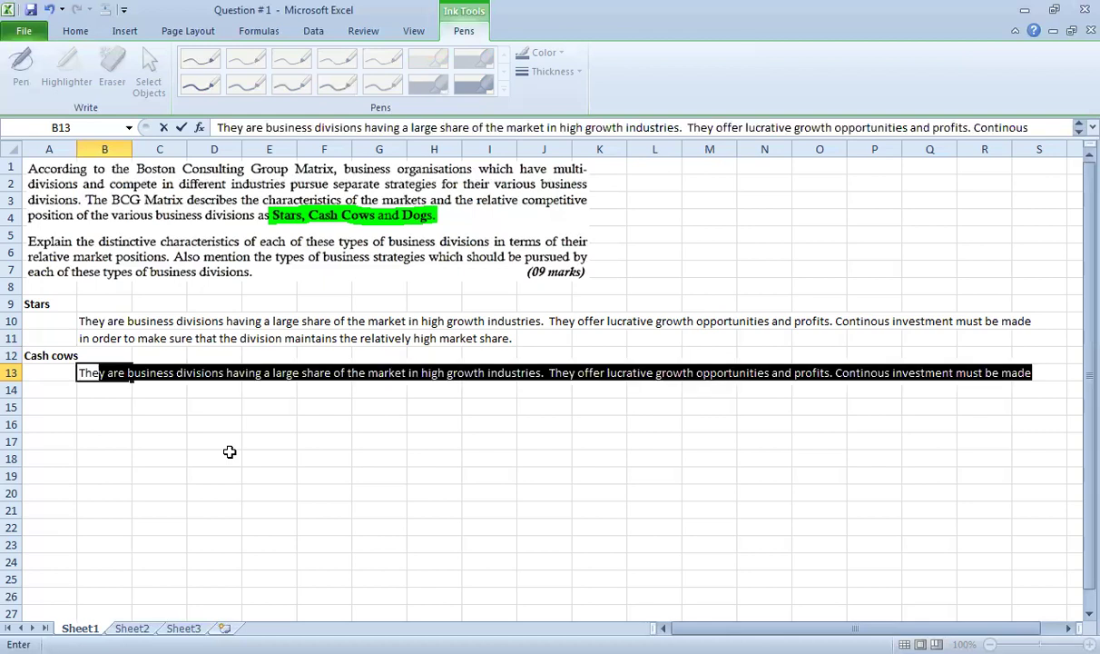
{"action": "type", "text": " are business"}
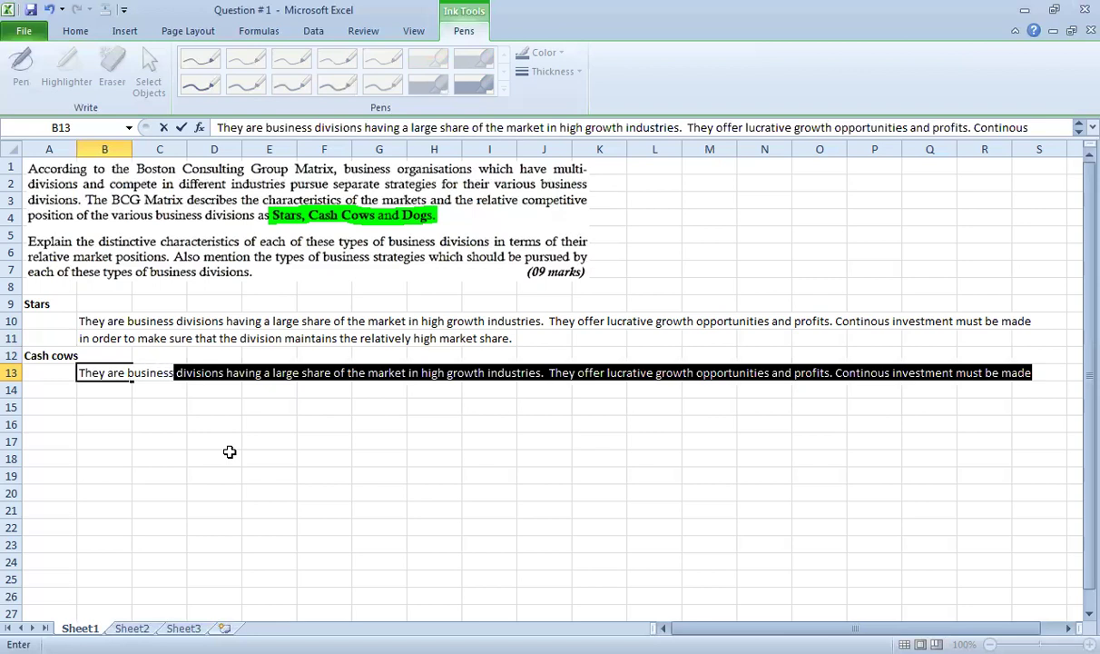
{"action": "type", "text": " dividsions"}
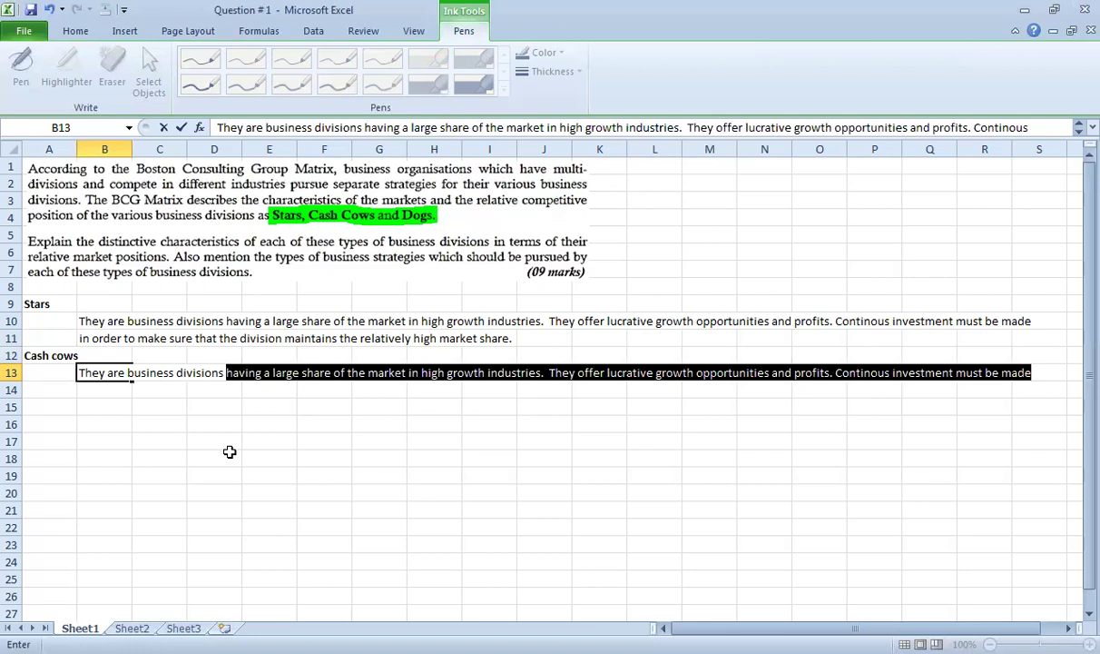
{"action": "type", "text": " which have"}
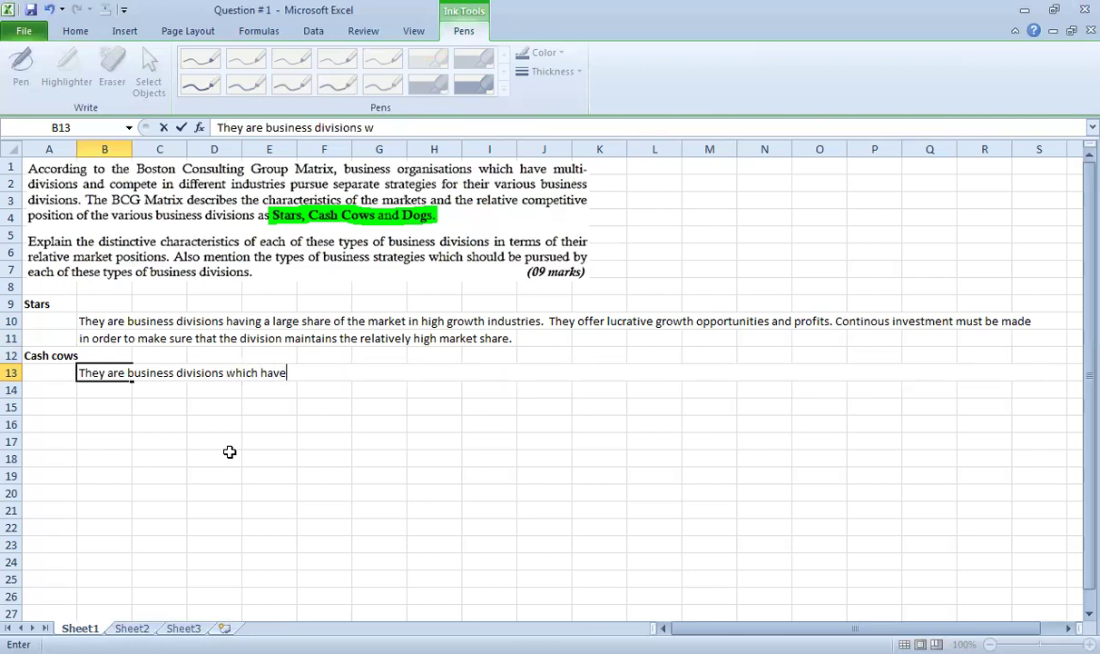
{"action": "type", "text": " a relati"}
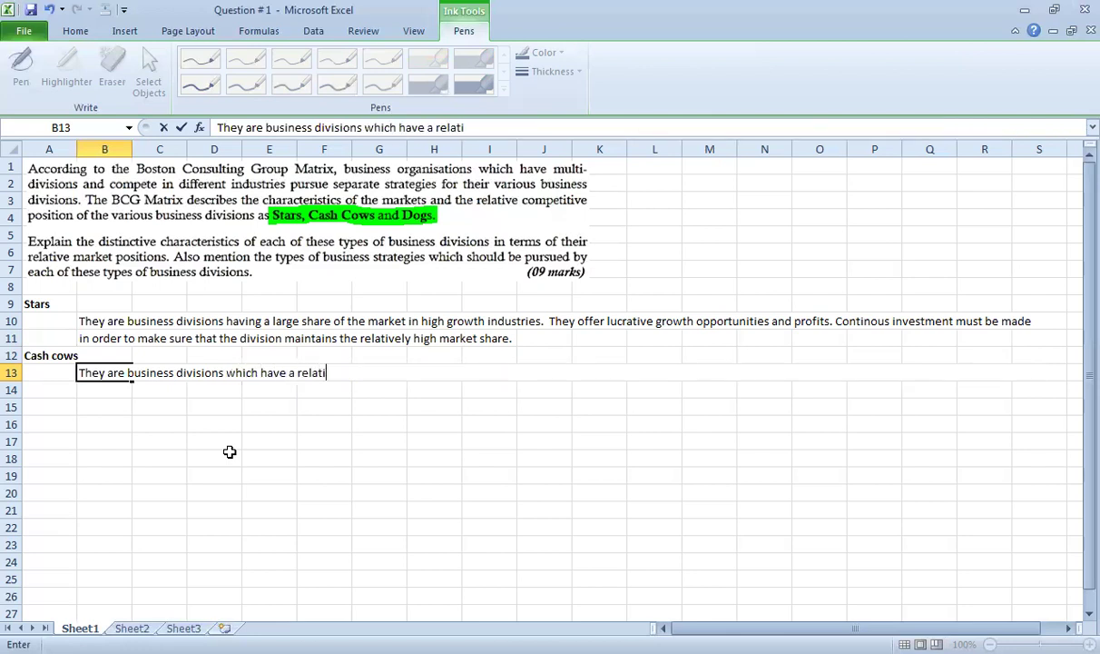
{"action": "type", "text": "vely large"}
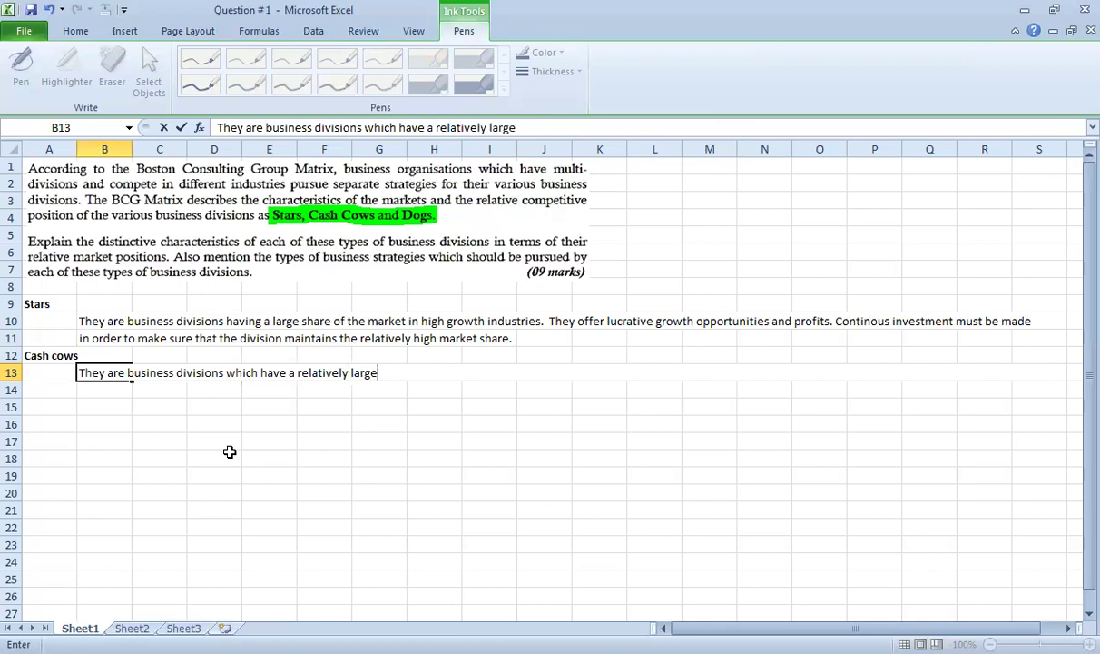
{"action": "type", "text": " market share"}
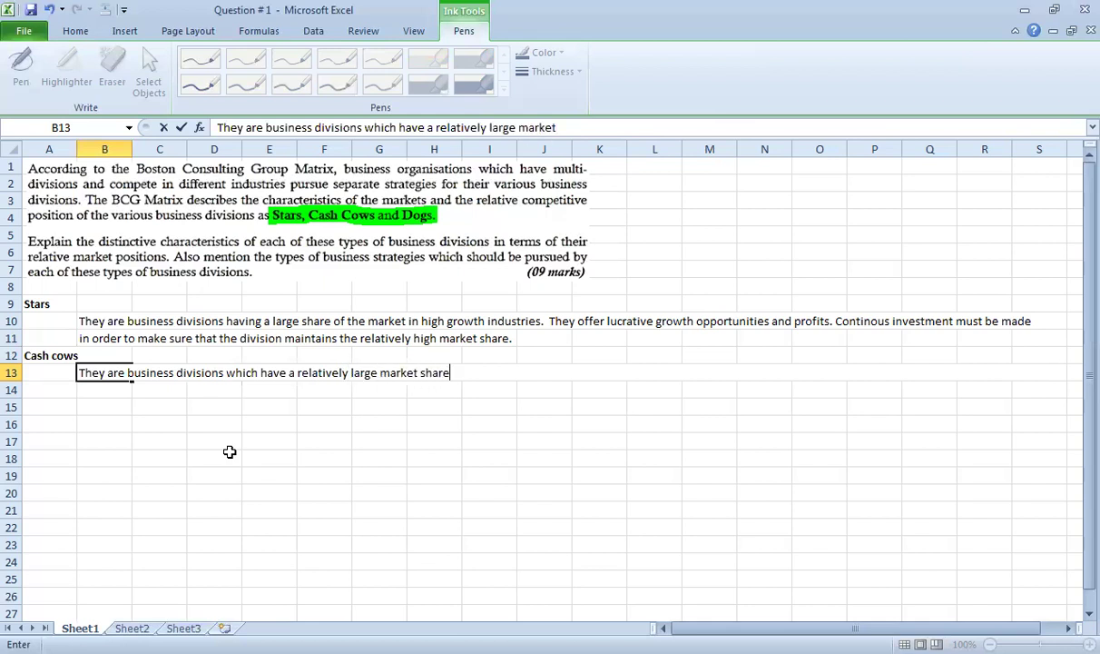
Complete the first sentence in B13 with "but compete in a low growth industry.".
{"action": "type", "text": " but compete In"}
{"action": "key", "text": "BackSpace"}
{"action": "type", "text": "n "}
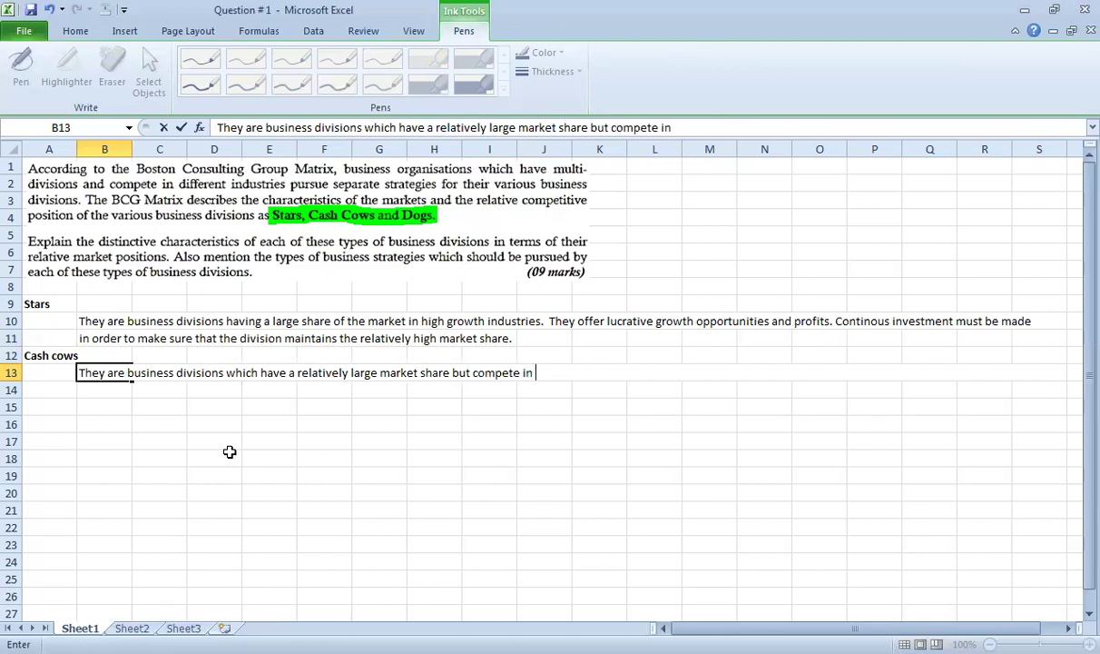
{"action": "type", "text": "a low grow"}
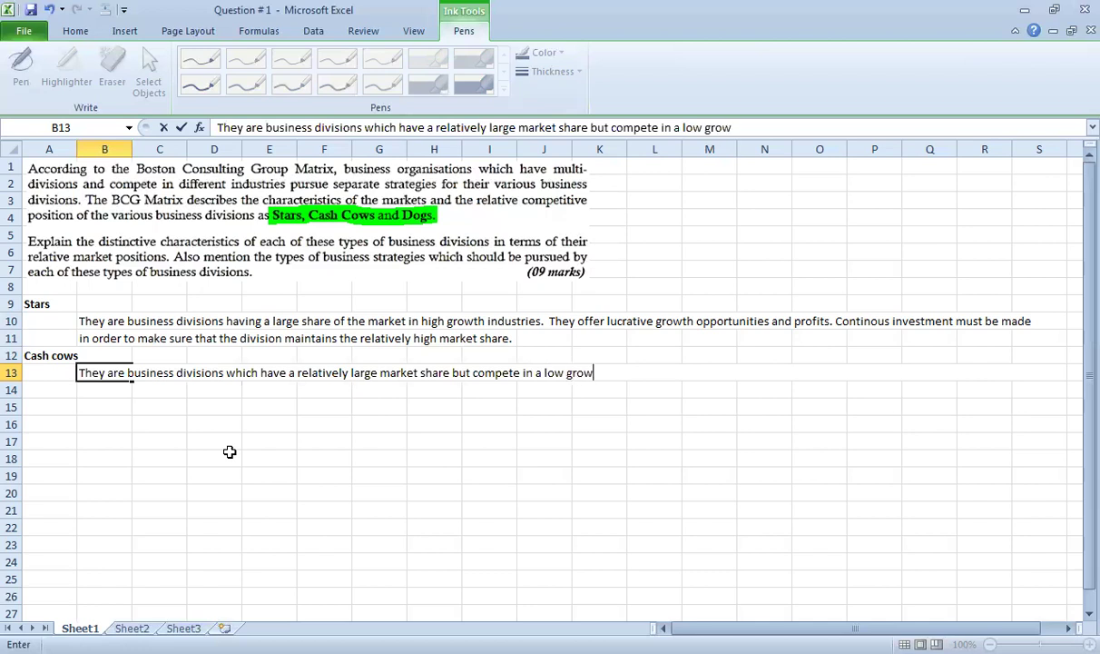
{"action": "type", "text": "th industry."}
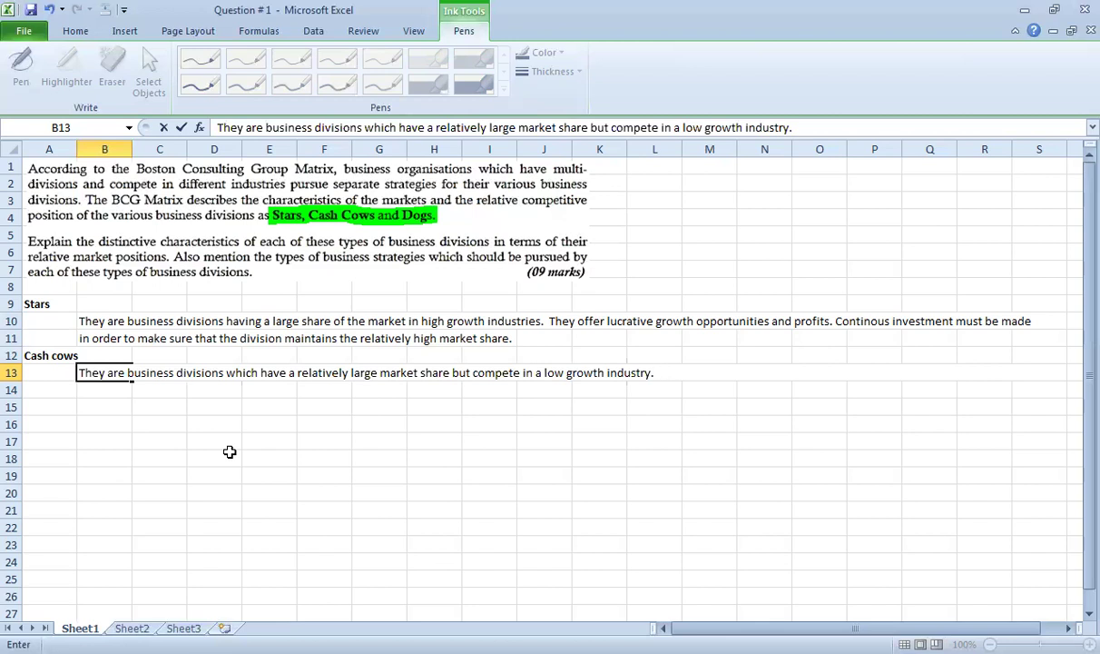
Finish the line in B13 with "Cash cows are in a position to generate funds for expansion. Quite often".
{"action": "type", "text": "Cash cows are in a position to gen"}
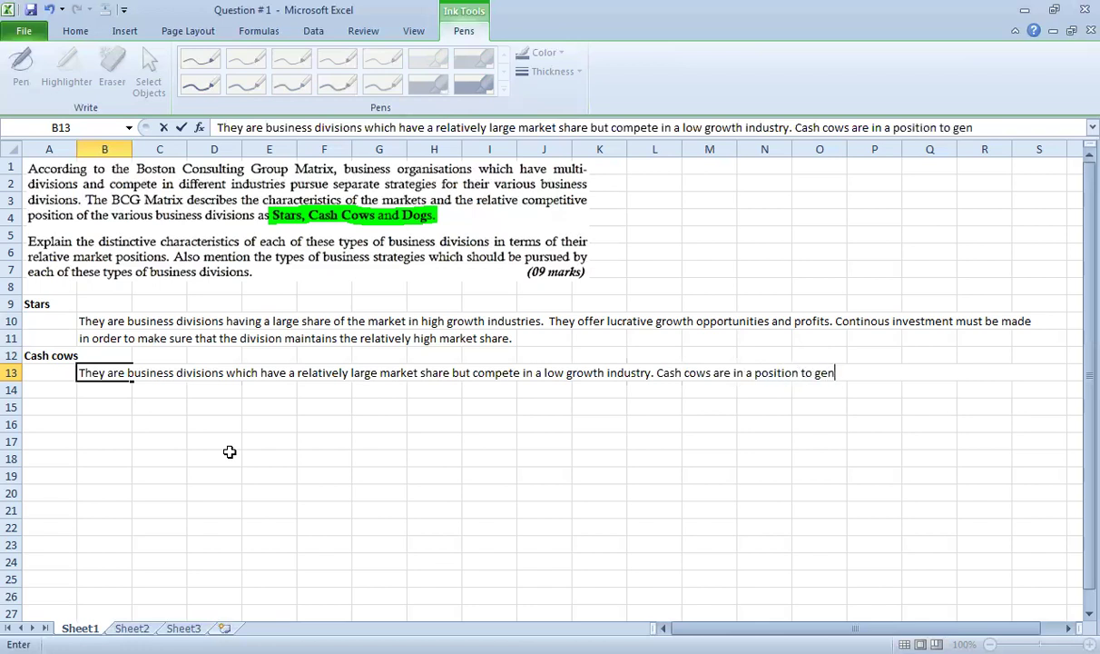
{"action": "type", "text": "erate funds fo"}
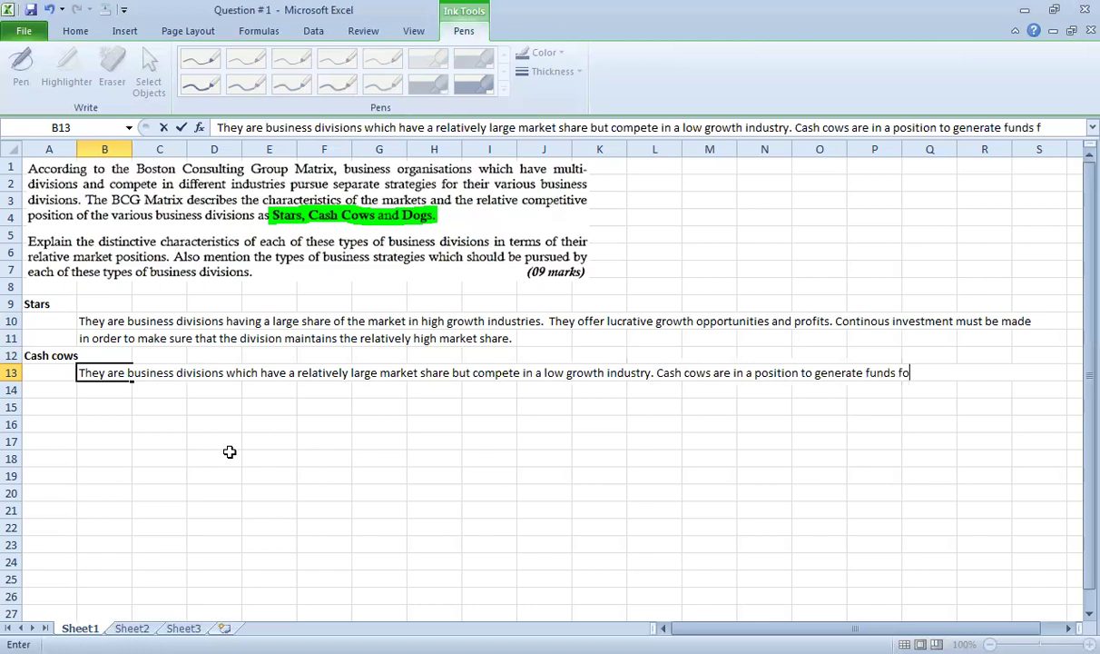
{"action": "type", "text": "r expansion"}
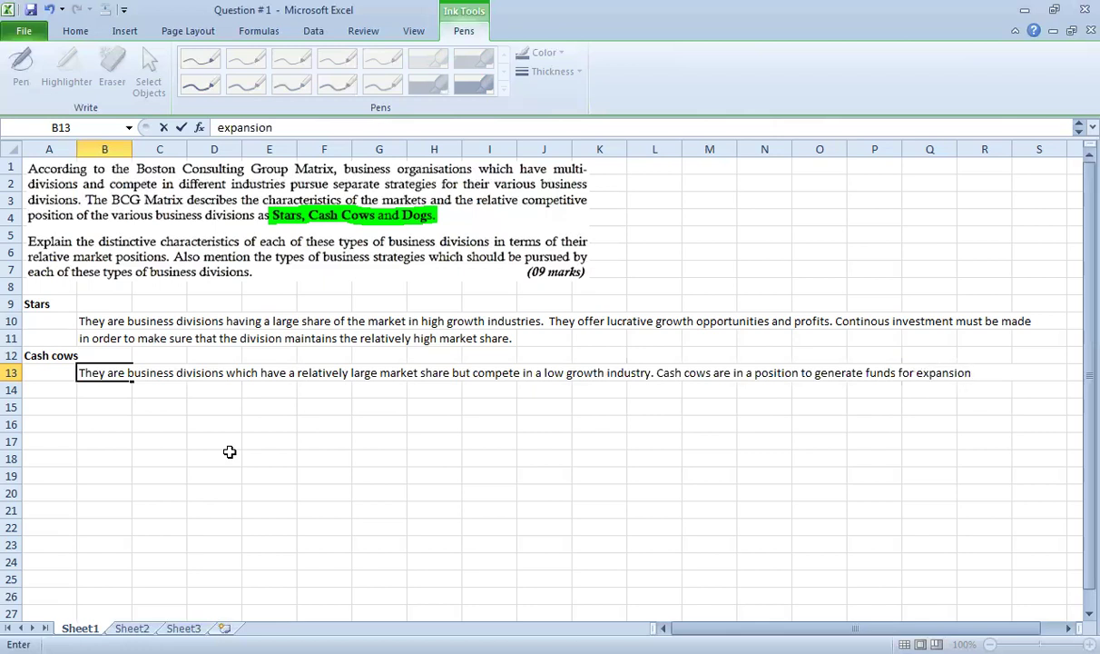
{"action": "type", "text": " ."}
{"action": "type", "text": "Quite often"}
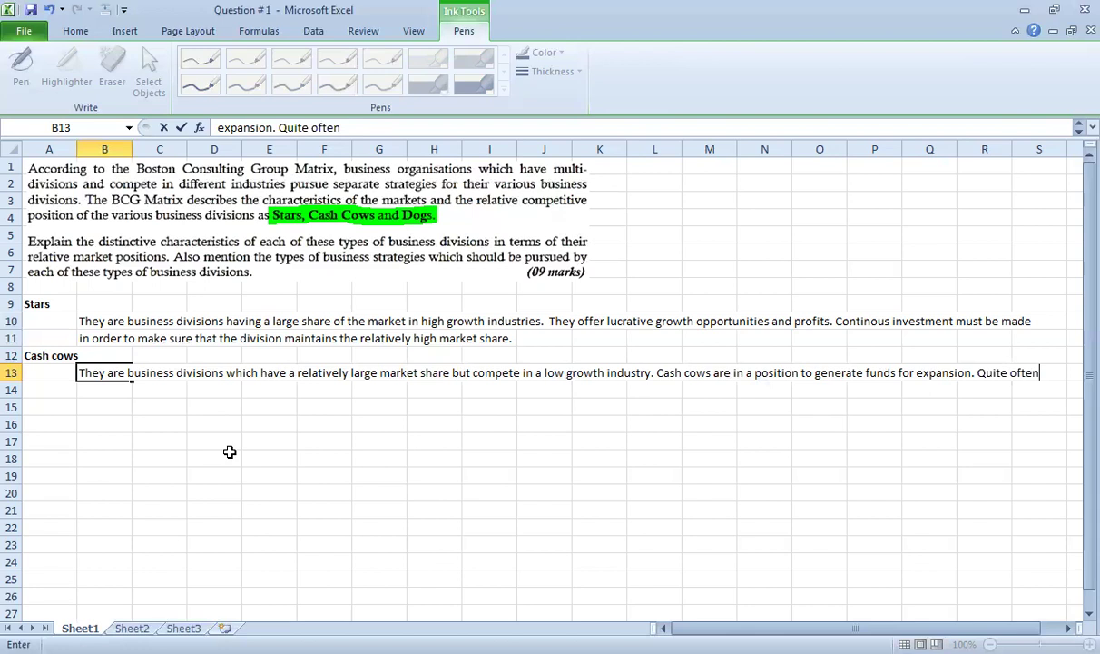
{"action": "key", "text": "Return"}
Enter "the star divisions with the passage of time are relegated ot the position of cash cows." in B14.
{"action": "type", "text": "t"}
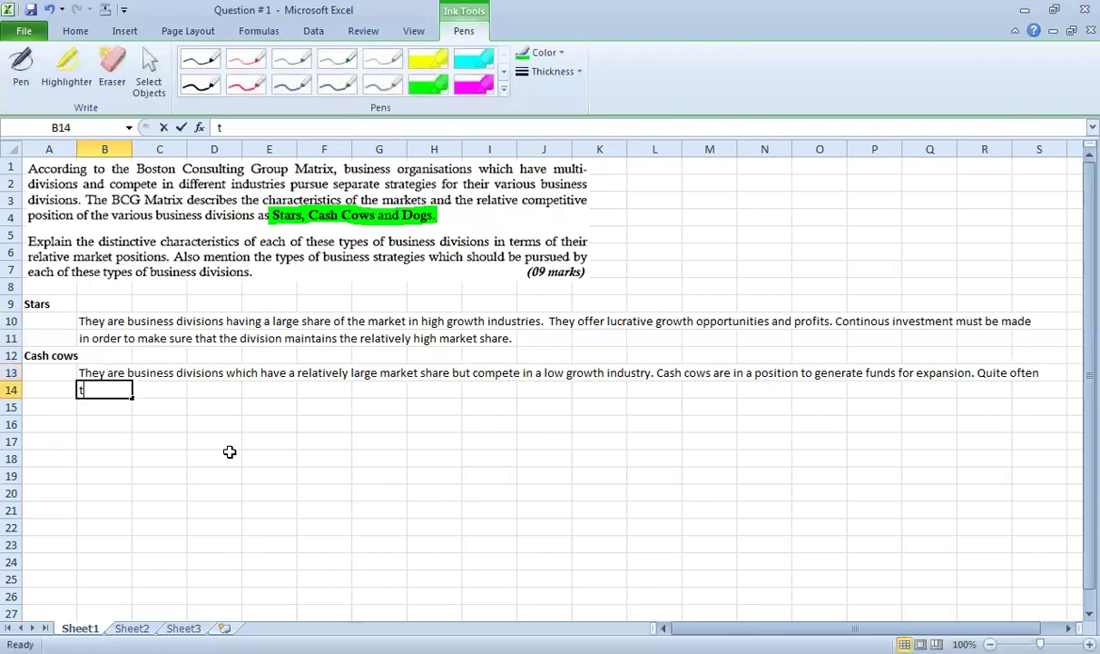
{"action": "type", "text": "he star divisions "}
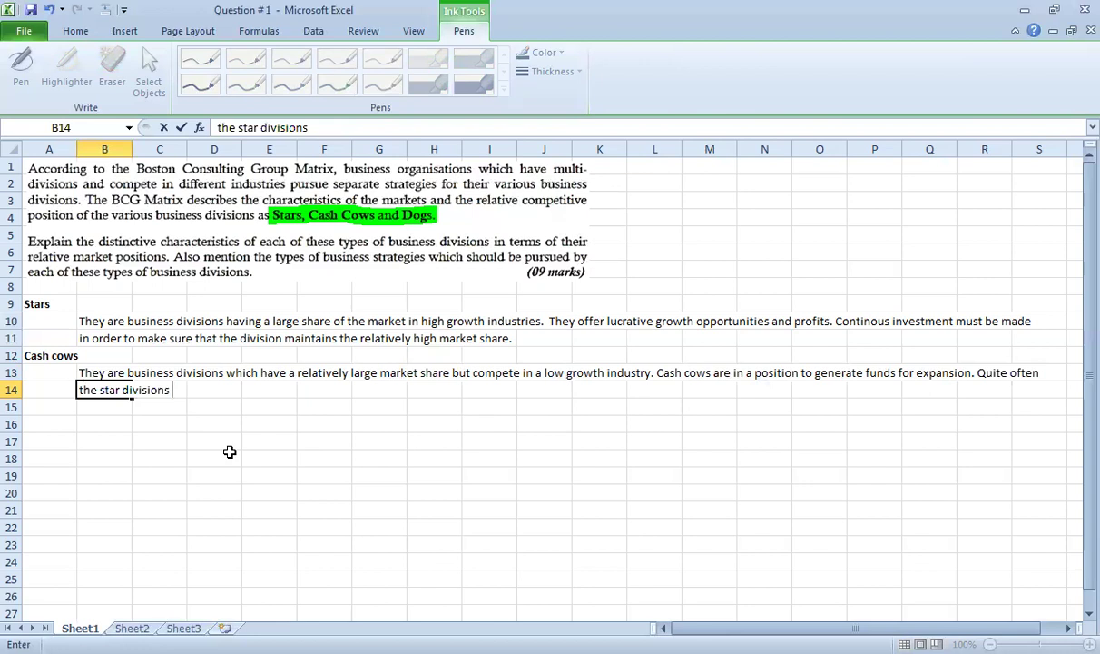
{"action": "type", "text": "with the pa"}
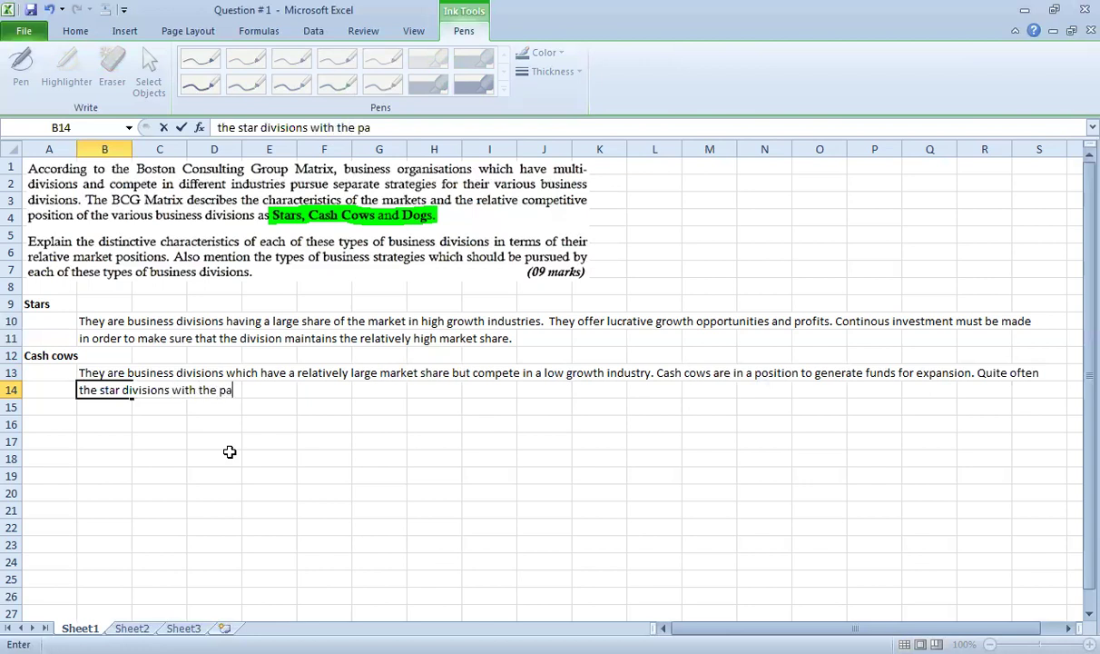
{"action": "type", "text": "ssage of"}
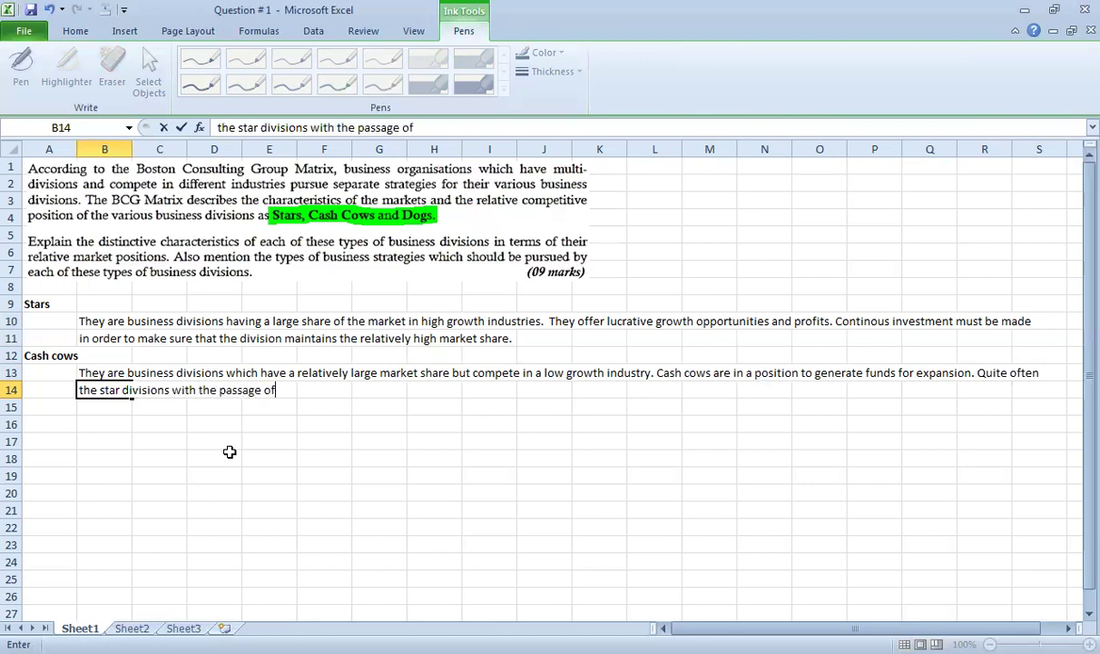
{"action": "type", "text": " time are "}
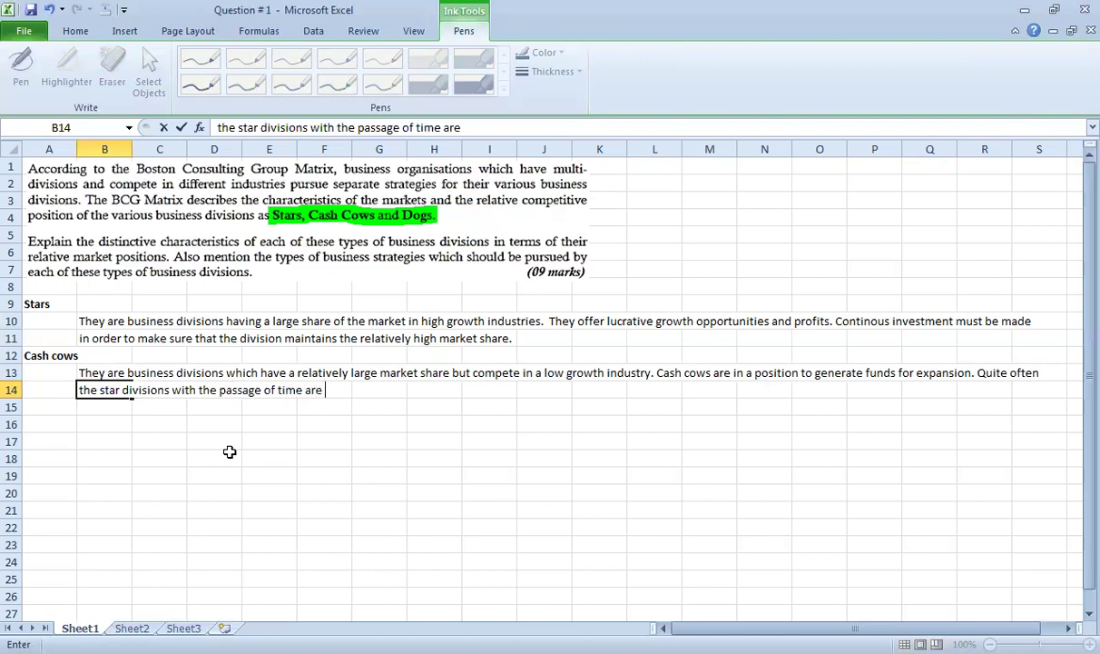
{"action": "type", "text": "relegate"}
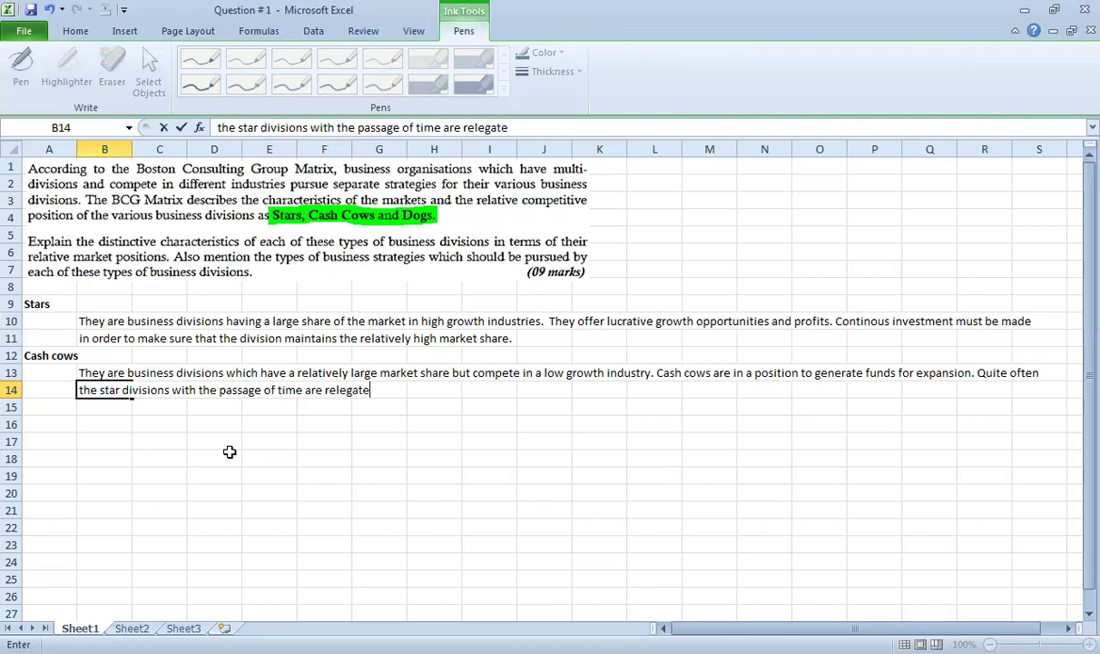
{"action": "type", "text": "d ot the pos"}
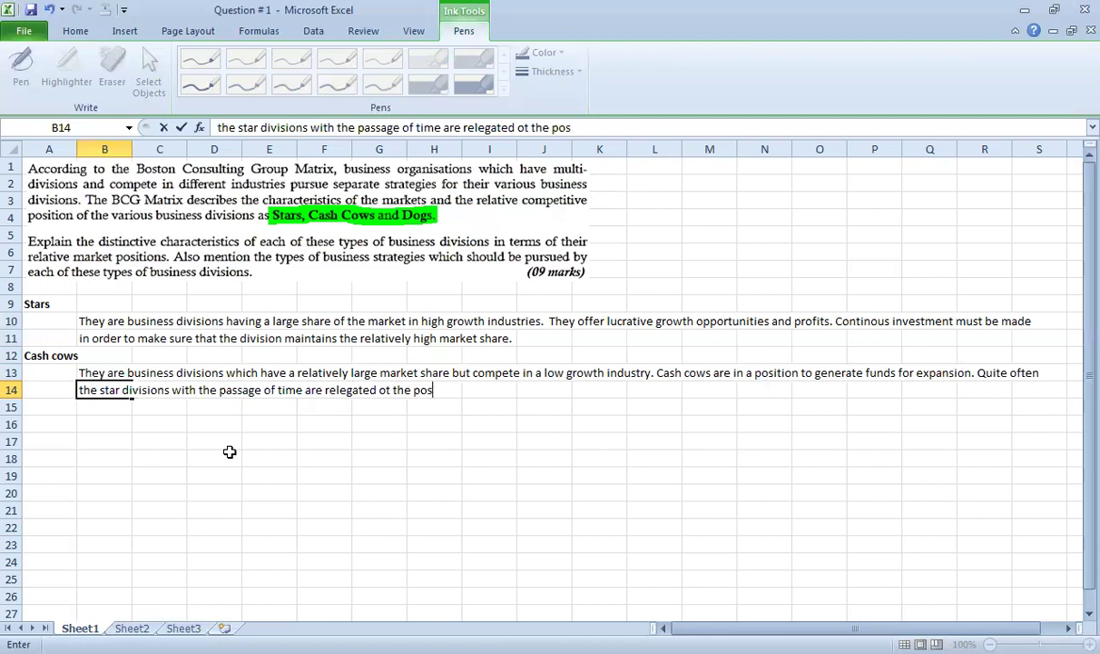
{"action": "type", "text": "ition of cash "}
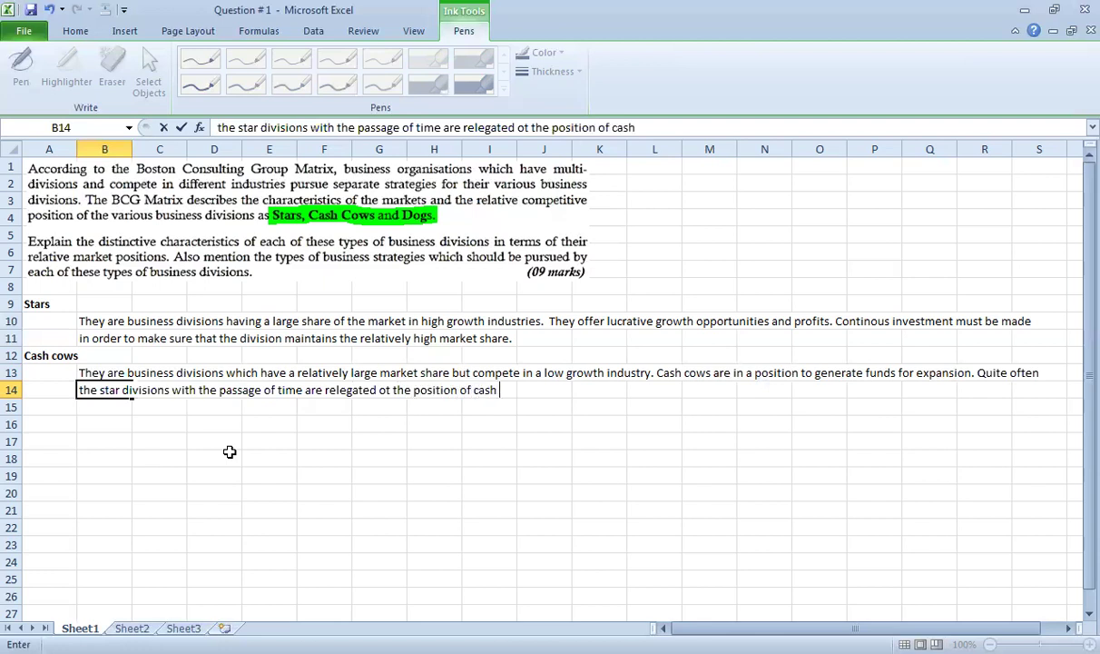
{"action": "type", "text": "cows."}
{"action": "key", "text": "Return"}
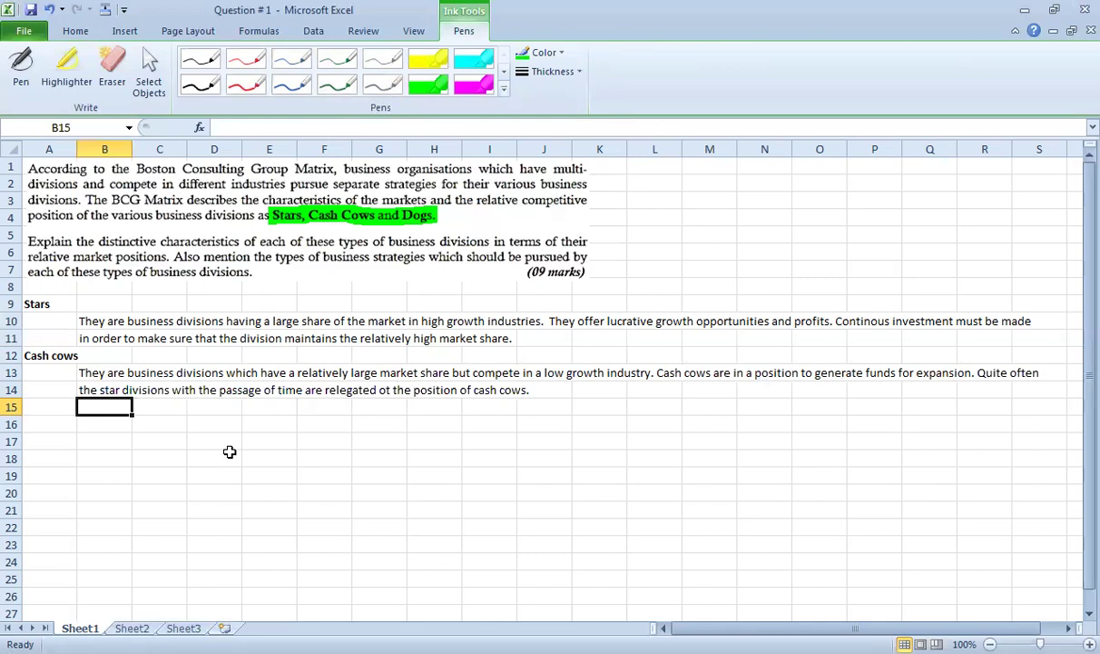
Enter the heading "Dogs" in cell A15 below the Cash cows explanation.
{"action": "left_click", "coordinate": [57, 407]}
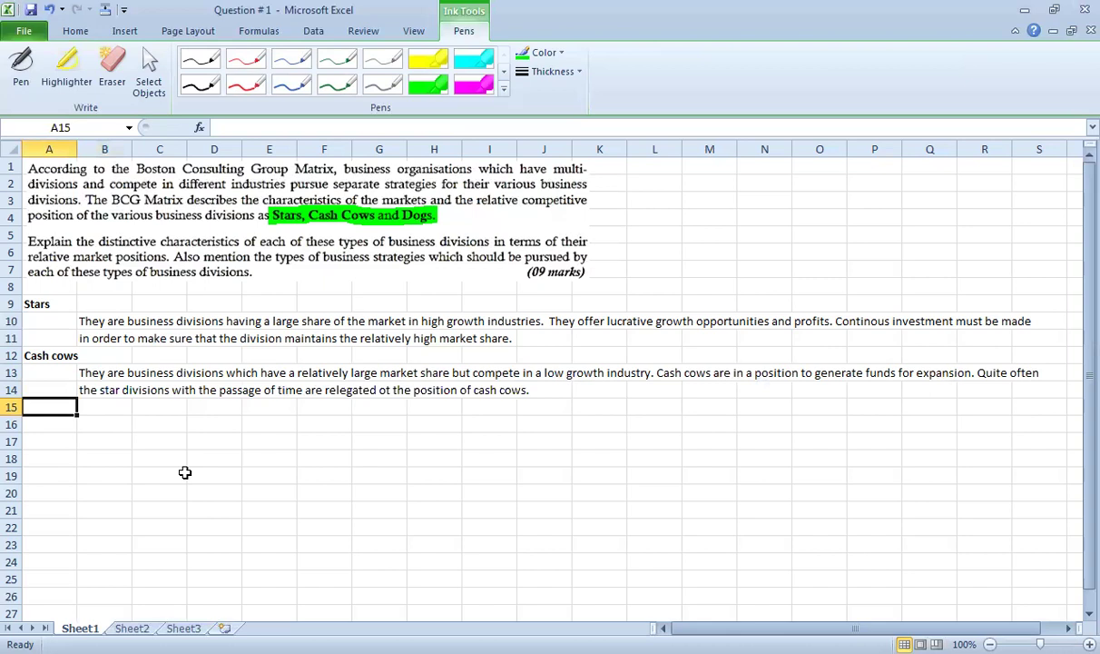
{"action": "type", "text": "Dogs"}
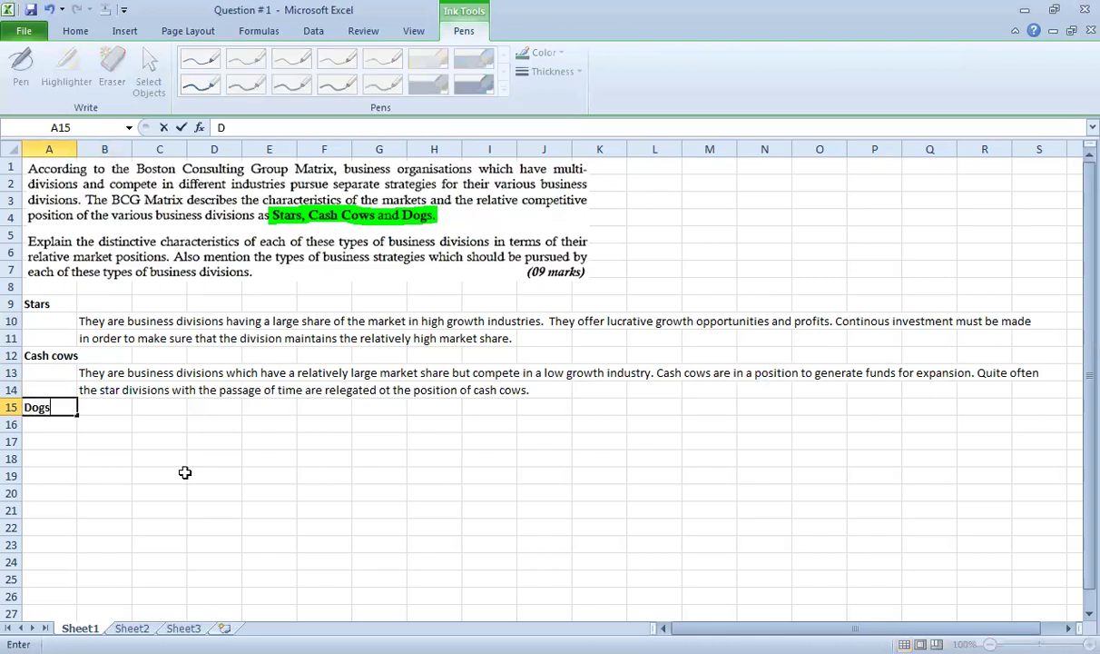
{"action": "key", "text": "Return"}
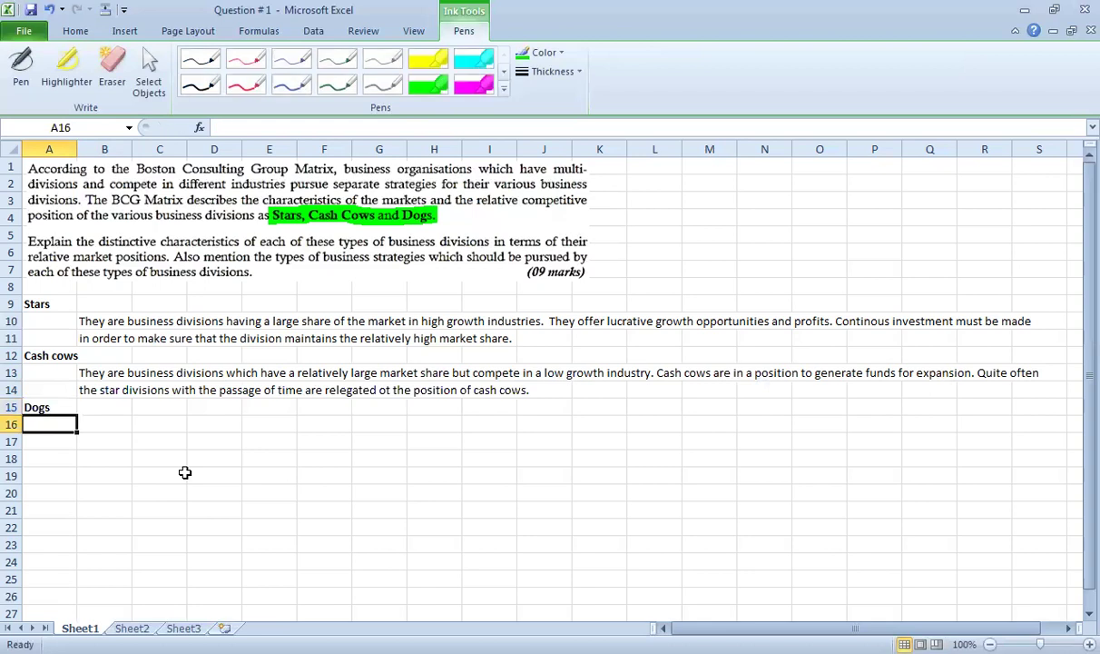
Write in B16 "They are business divisions which have a relatively small share of the market and compete in a slow or no-growth industry.".
{"action": "key", "text": "Right"}
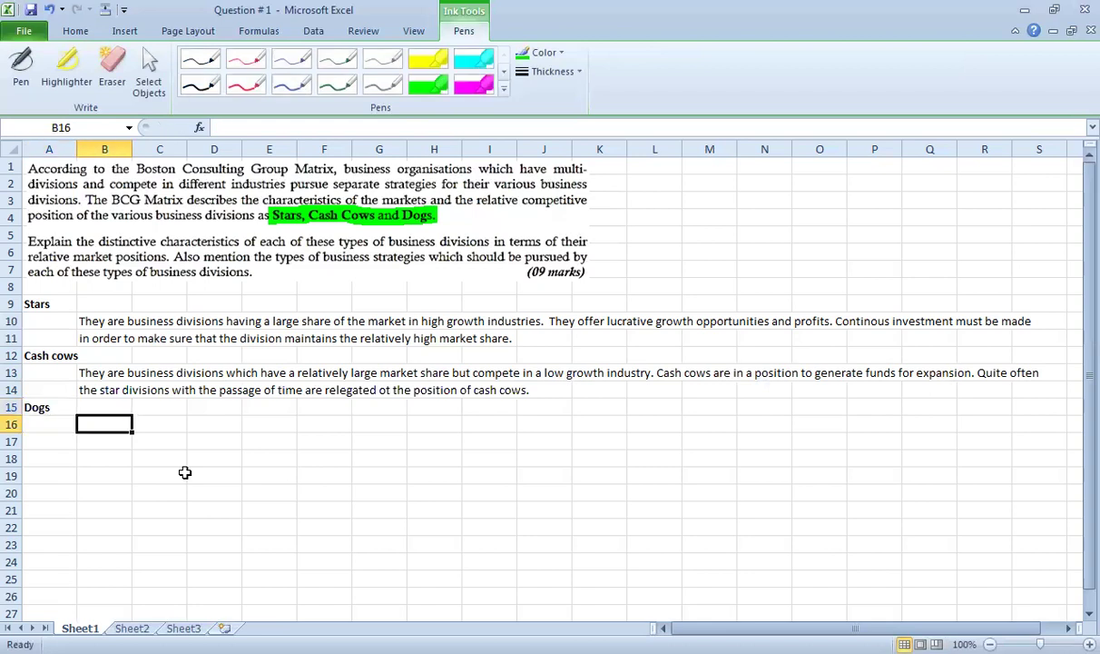
{"action": "type", "text": "The"}
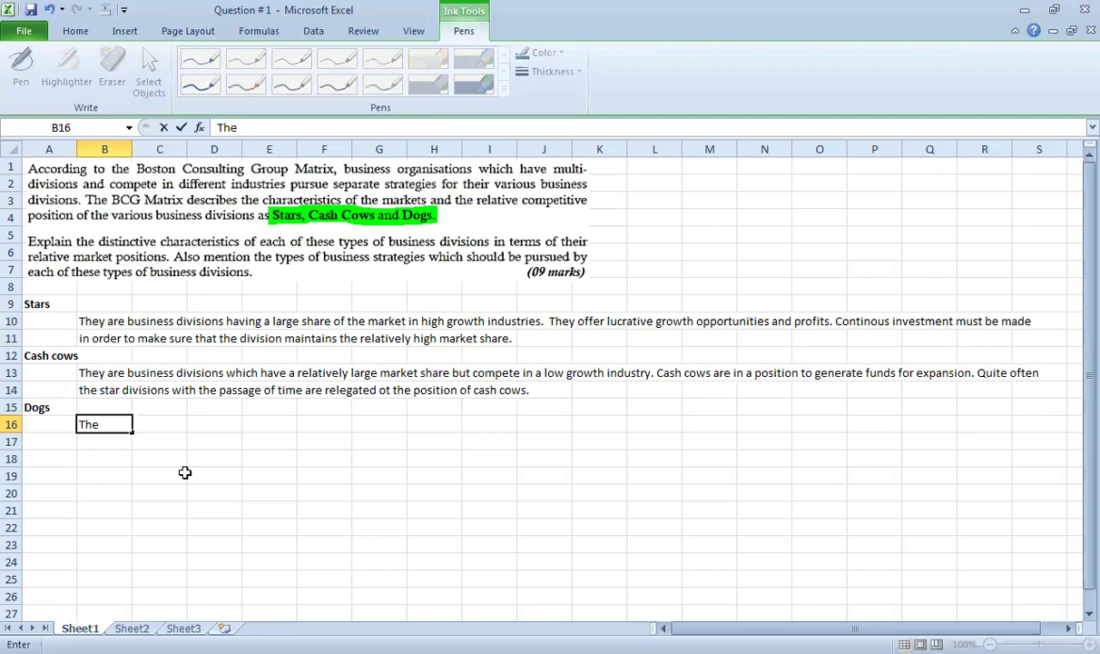
{"action": "type", "text": "y are business divisions "}
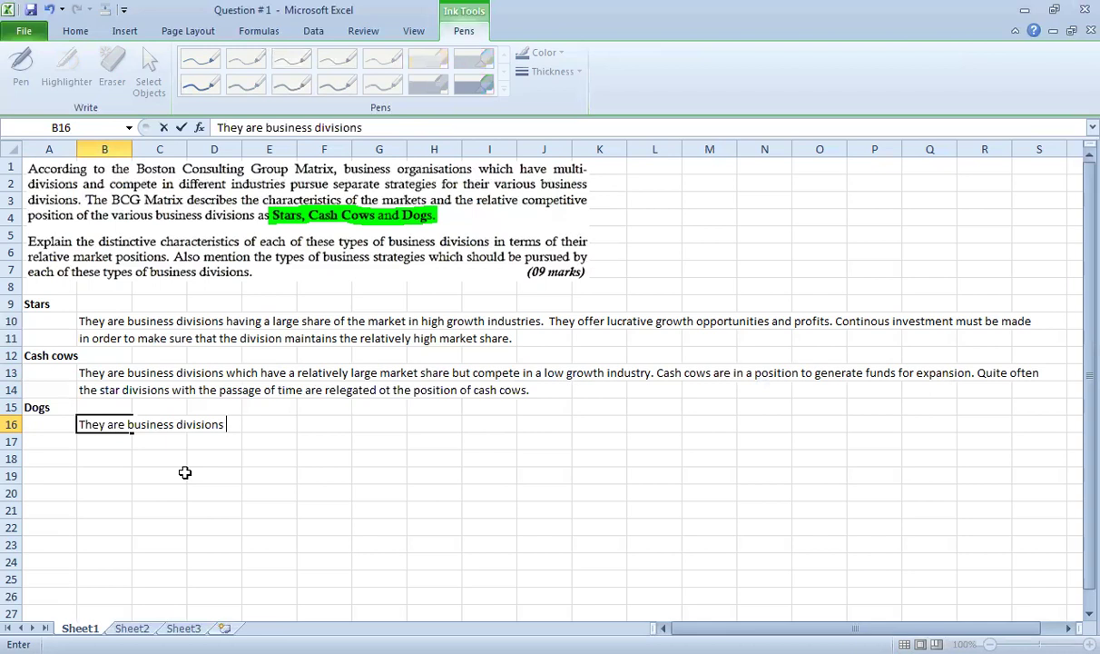
{"action": "type", "text": "which have a relatively "}
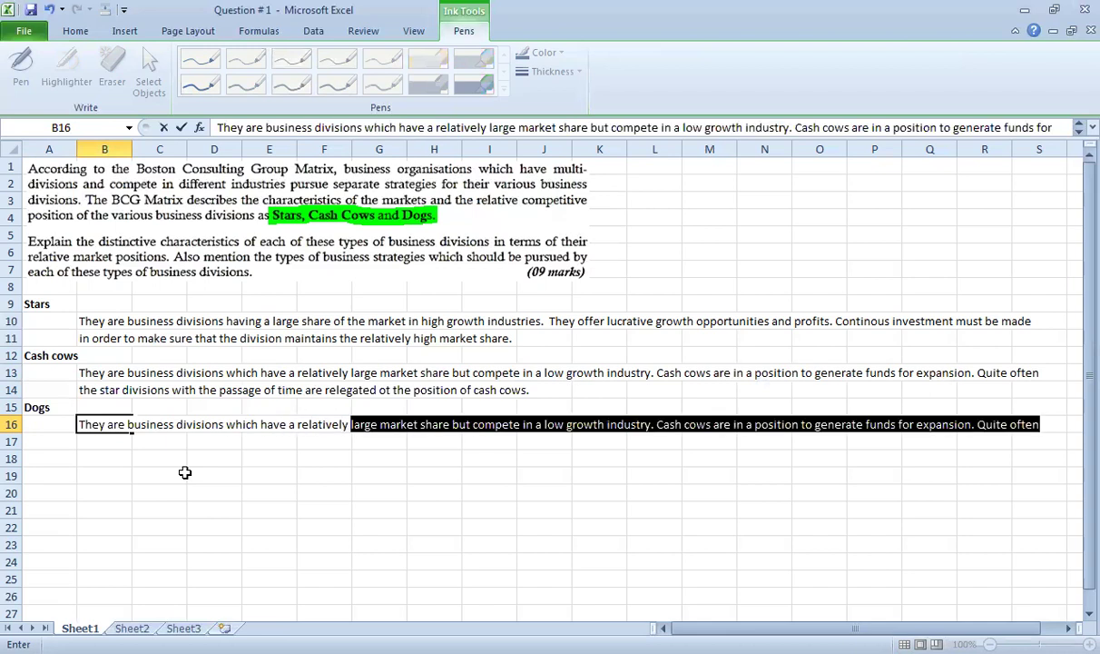
{"action": "type", "text": "small "}
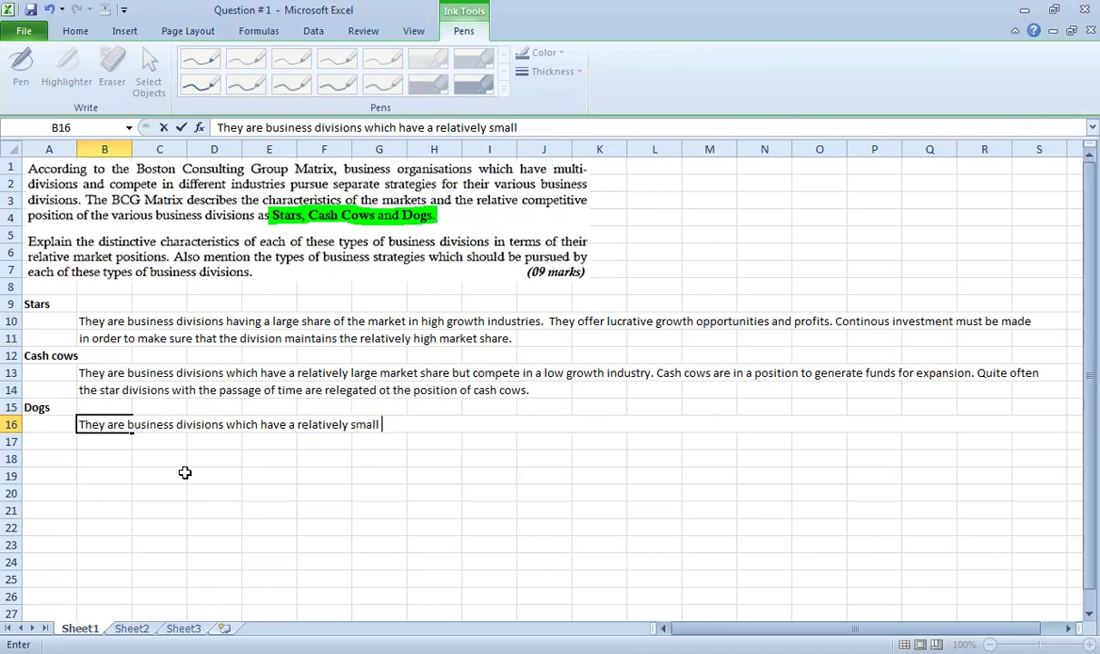
{"action": "type", "text": "share of the market and compete in a low"}
{"action": "key", "text": "BackSpace"}
{"action": "key", "text": "BackSpace"}
{"action": "key", "text": "BackSpace"}
{"action": "type", "text": "slow"}
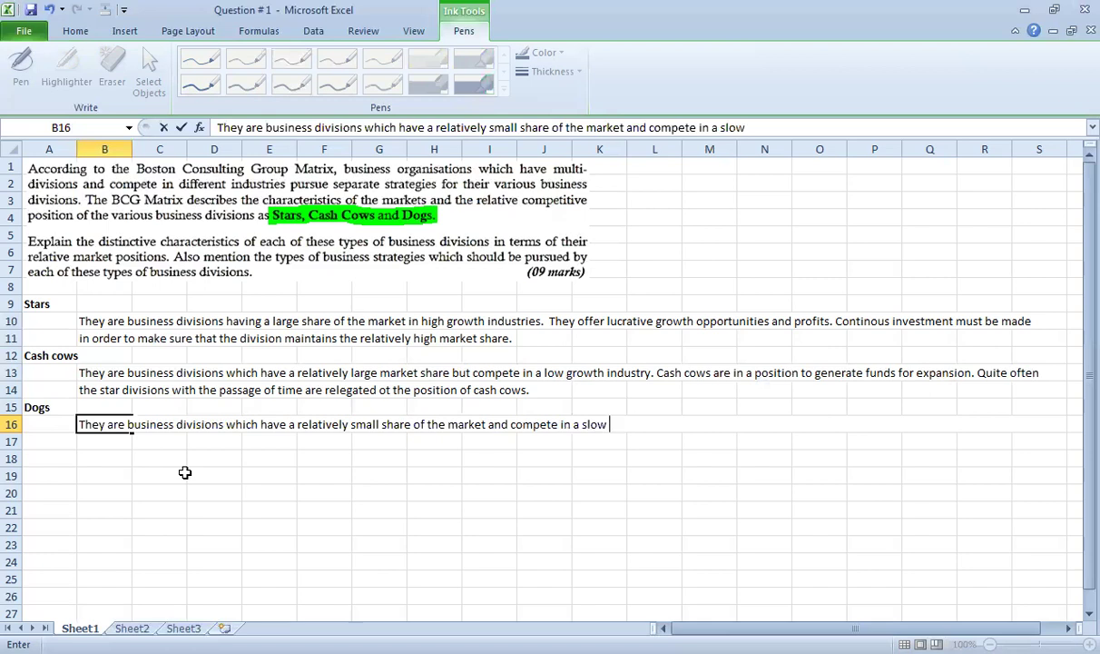
{"action": "type", "text": " or no-growth industr"}
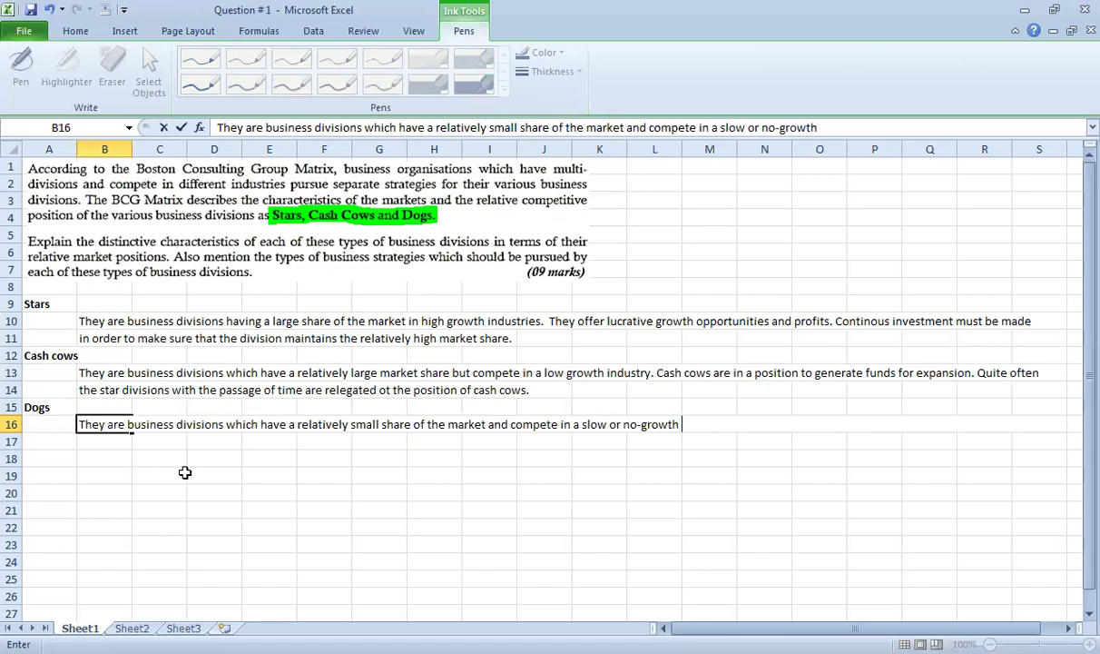
{"action": "type", "text": "y."}
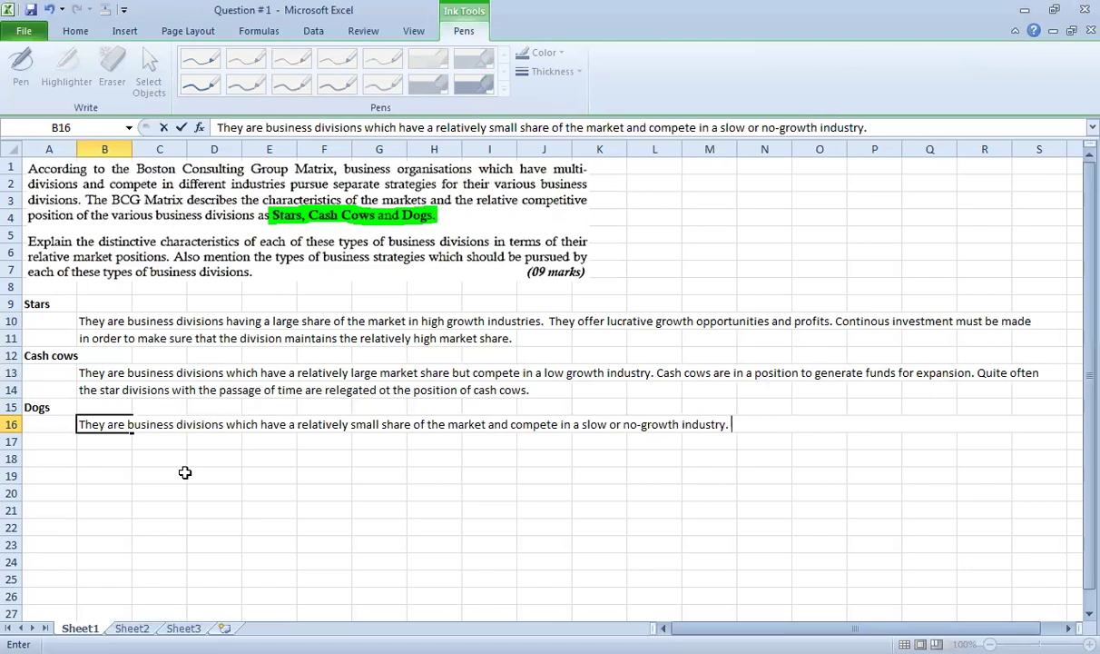
Finish the line in B16 with "Generally they are not able to generate good returns and may be".
{"action": "type", "text": "Generally the"}
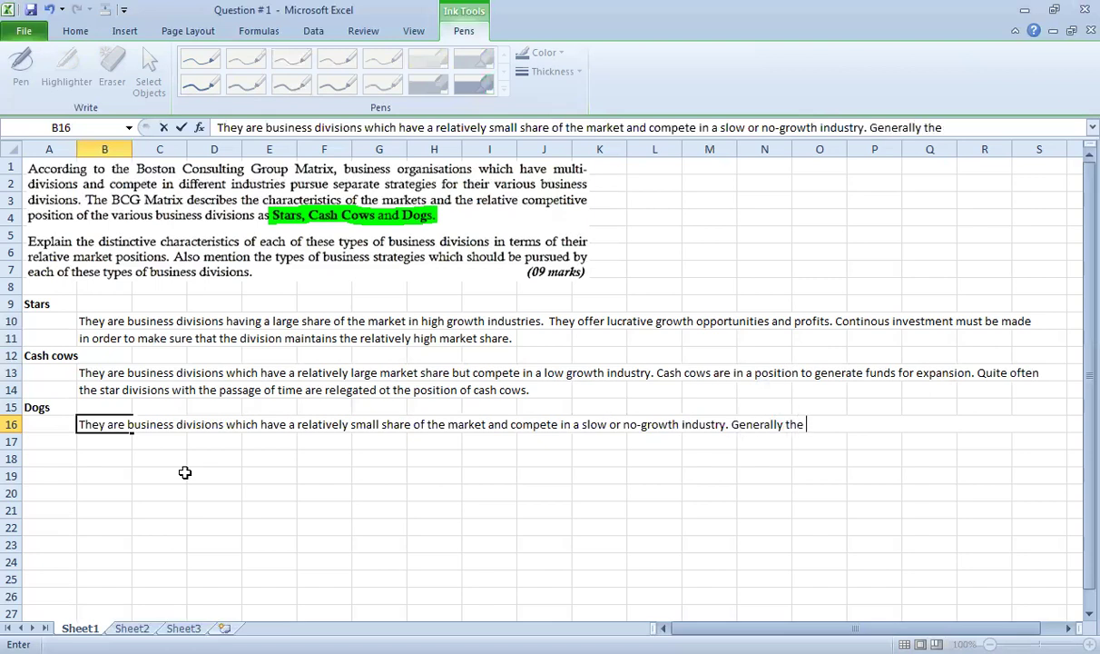
{"action": "type", "text": "y are not ab"}
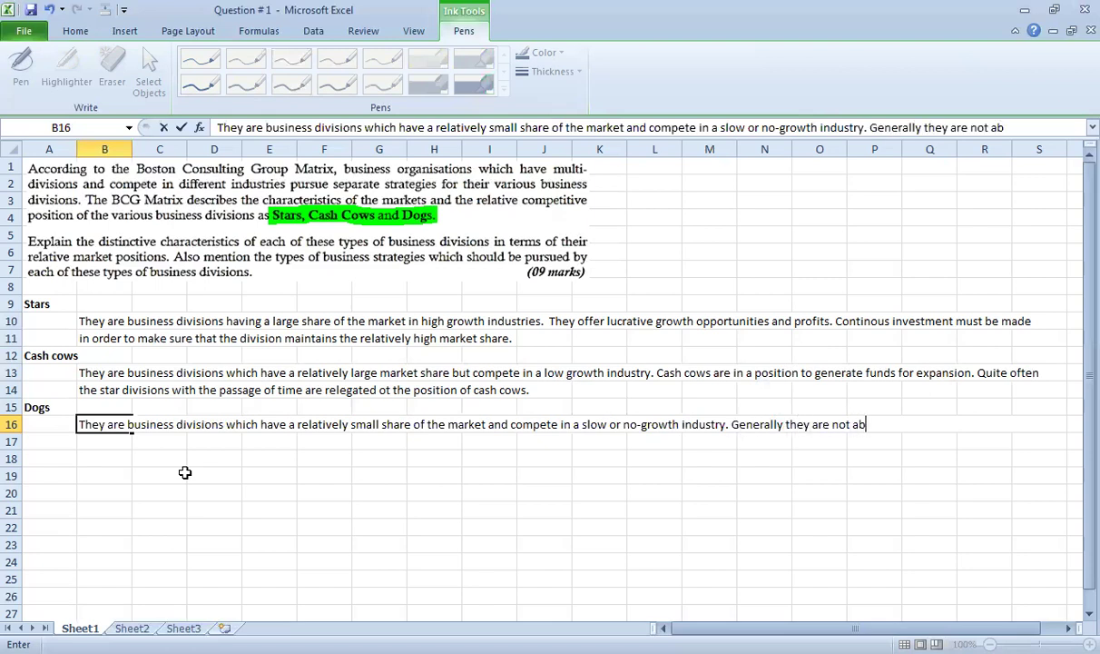
{"action": "type", "text": "le to generate good"}
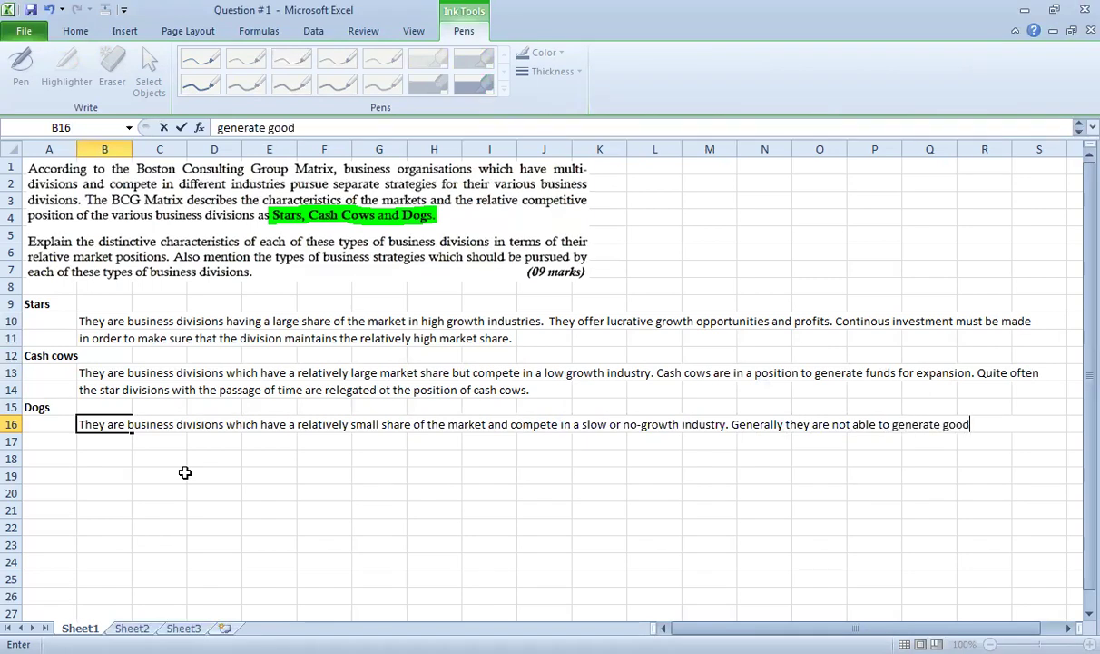
{"action": "type", "text": " returns and may be"}
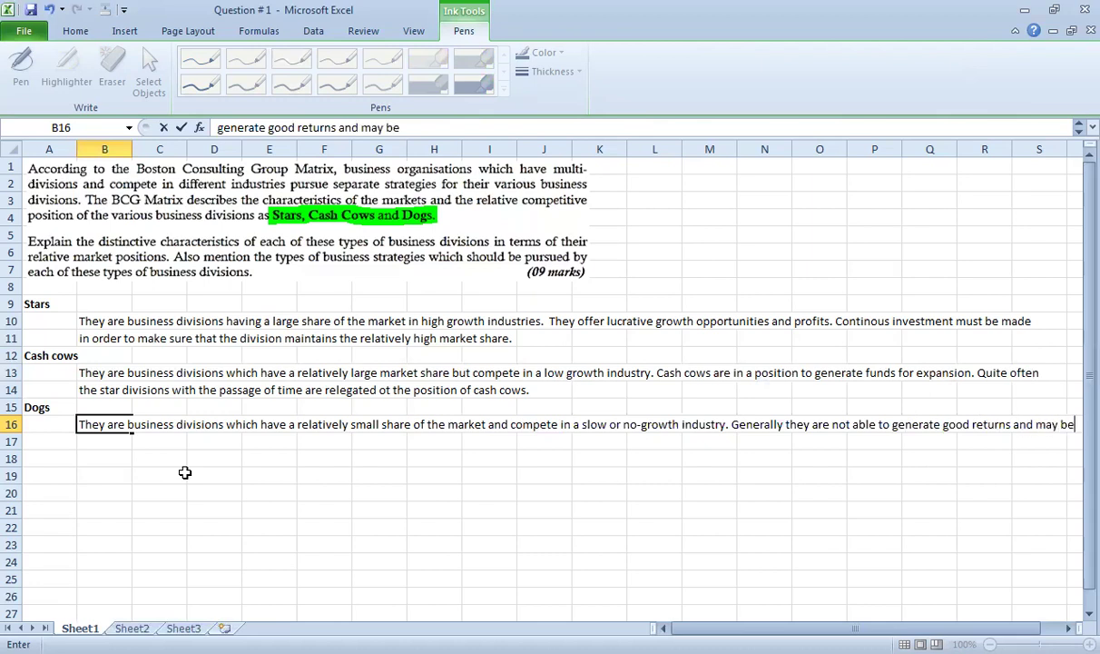
{"action": "key", "text": "Return"}
Continue the Dogs explanation in B17 with "lose making divisions. Therefore such divisions must be liquidated".
{"action": "type", "text": "lose making "}
{"action": "type", "text": "divis"}
{"action": "type", "text": "ion."}
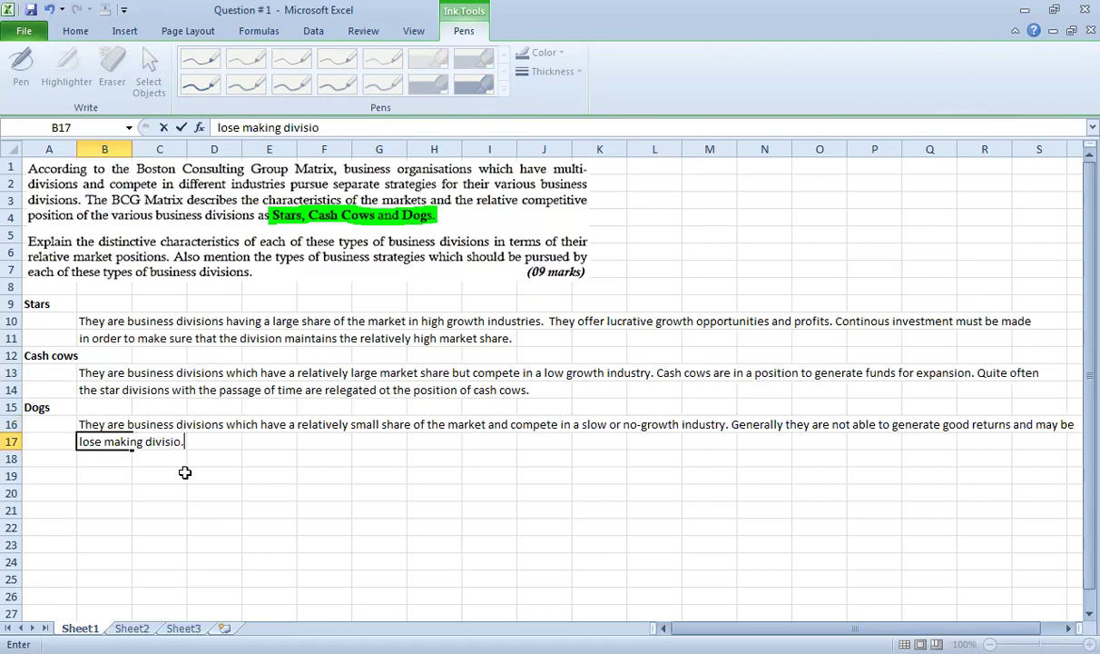
{"action": "key", "text": "BackSpace"}
{"action": "type", "text": "s."}
{"action": "type", "text": "Therefore"}
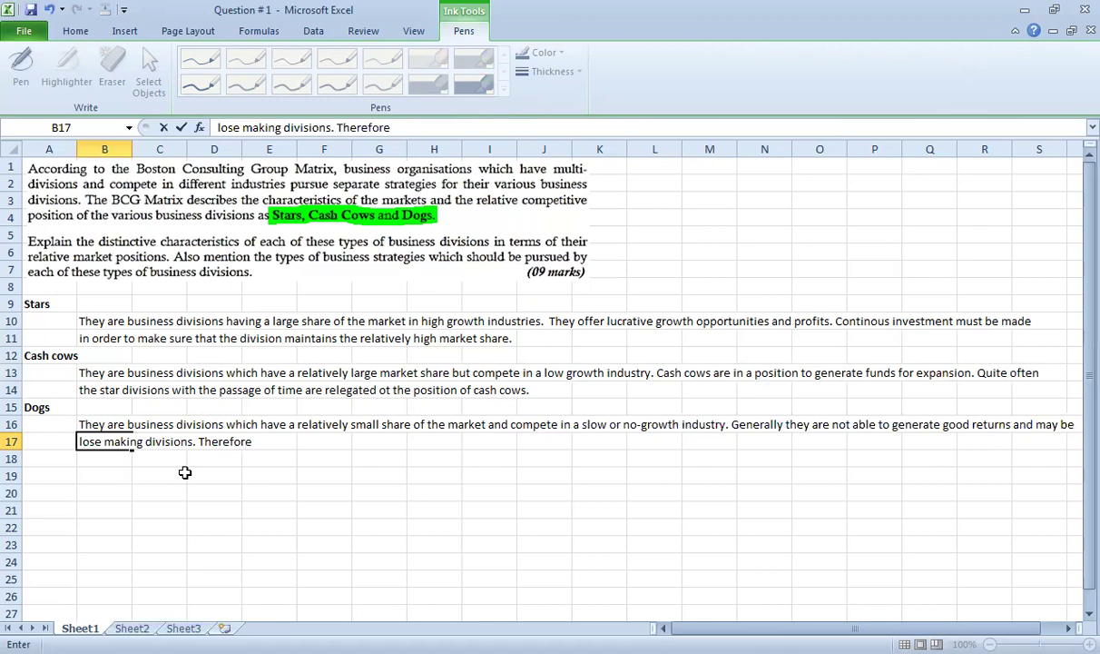
{"action": "type", "text": " such divisions m"}
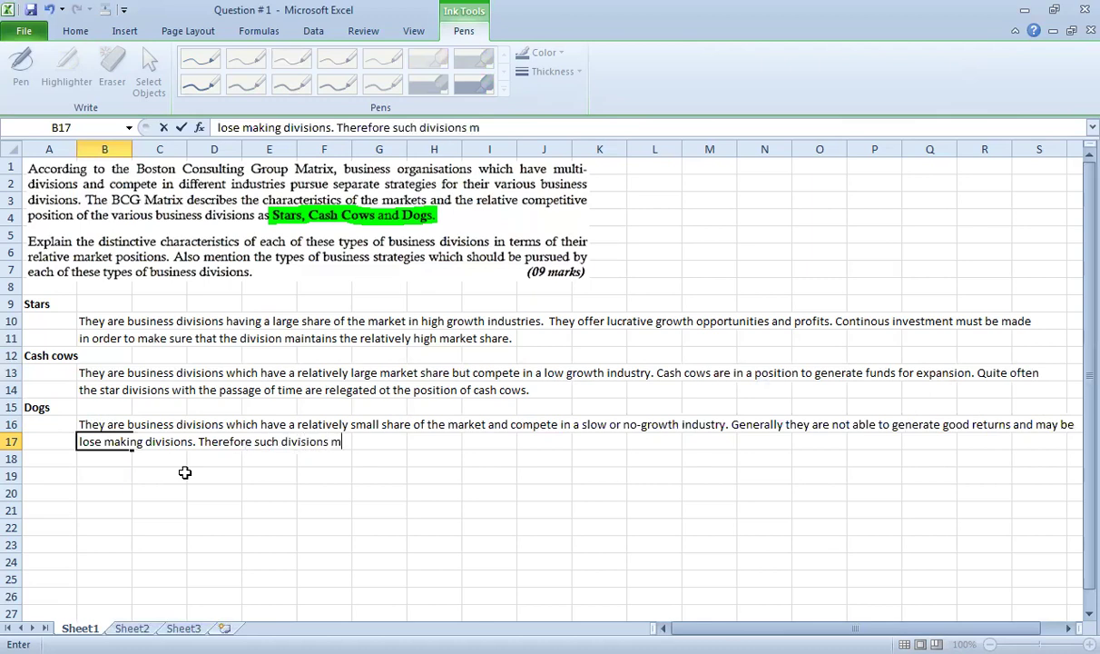
{"action": "type", "text": "ust be liq"}
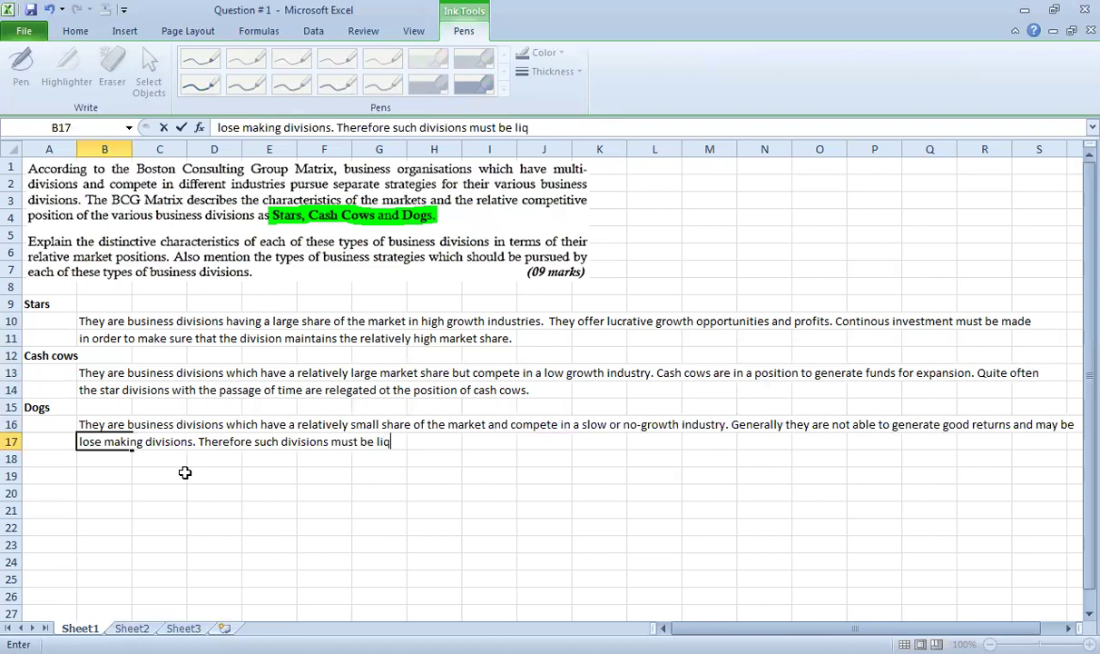
{"action": "type", "text": "uidated"}
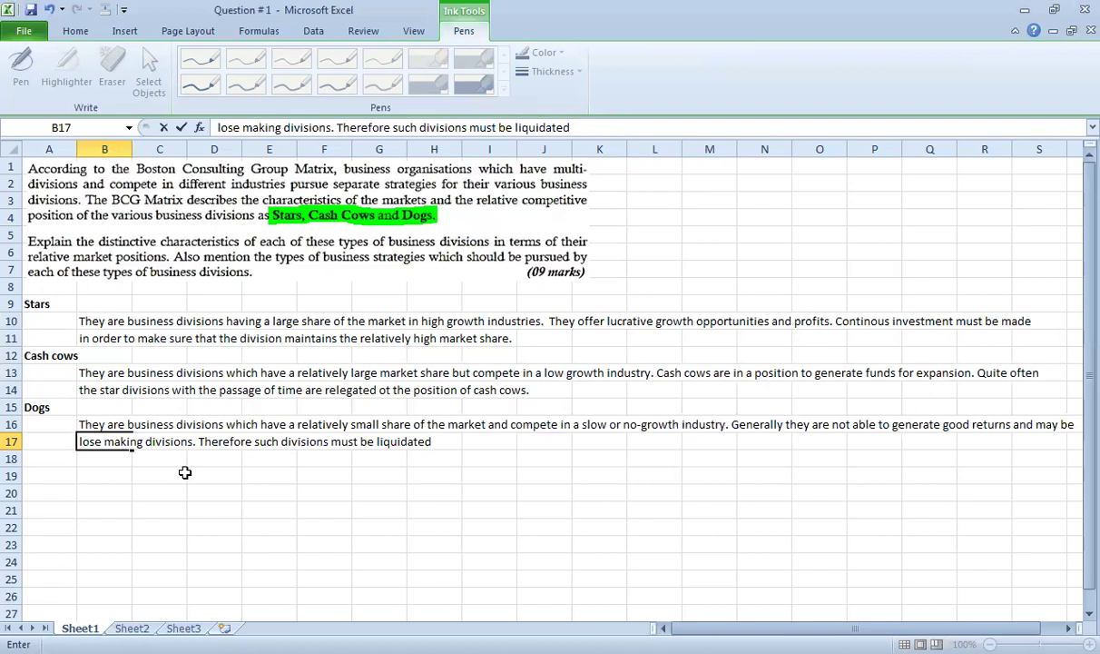
Finish B17 with ". However at times dogs are not liquidated because they are important to fulfill a product range or they may not be able".
{"action": "type", "text": ". However at times dogs"}
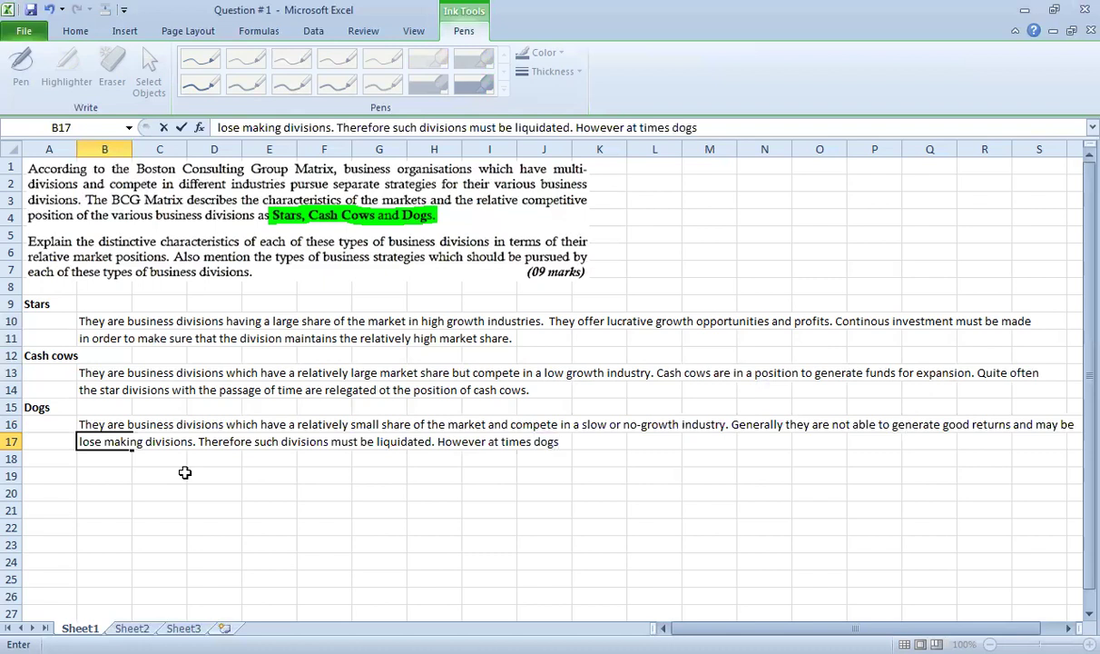
{"action": "type", "text": " are not"}
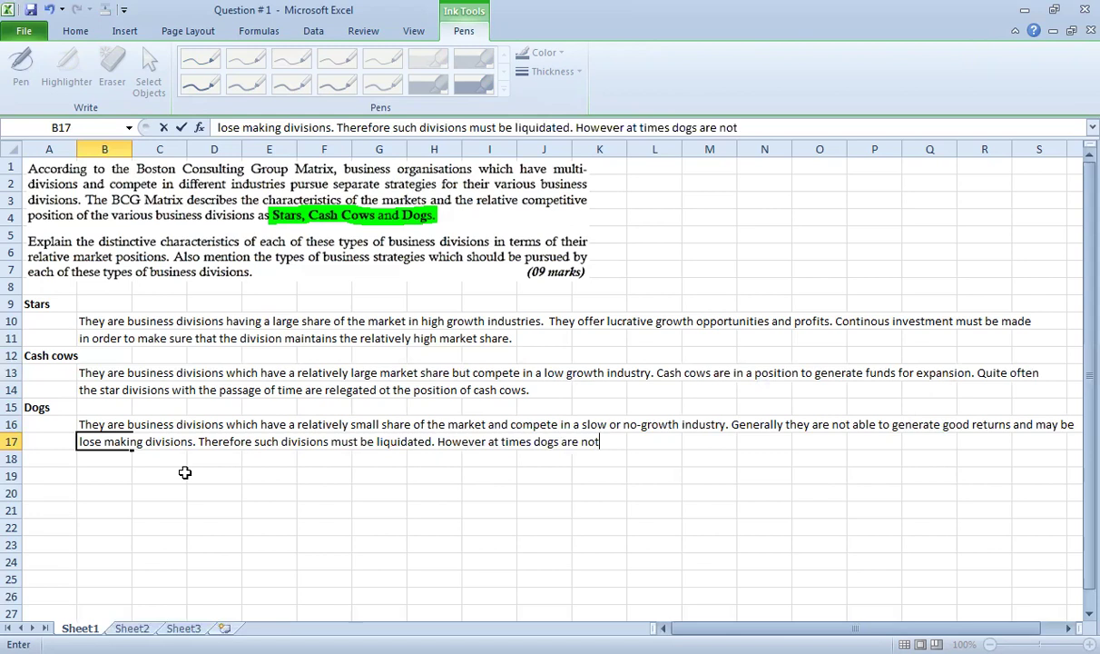
{"action": "type", "text": " liquidate"}
{"action": "key", "text": "BackSpace"}
{"action": "type", "text": "ed because they are important to fulfill a "}
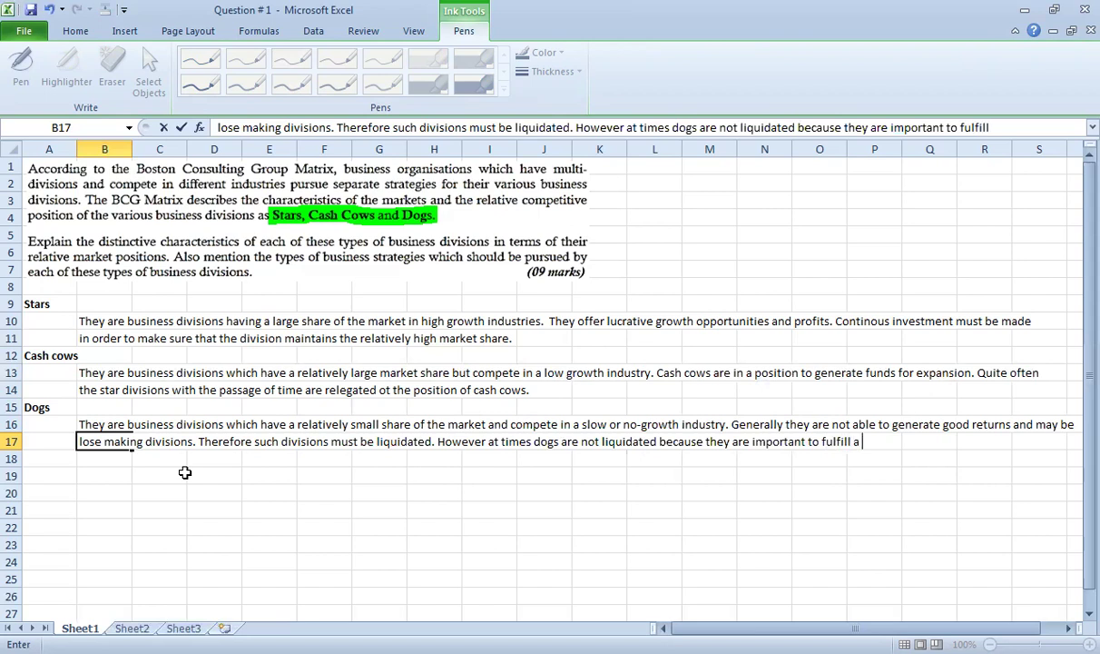
{"action": "type", "text": "product range"}
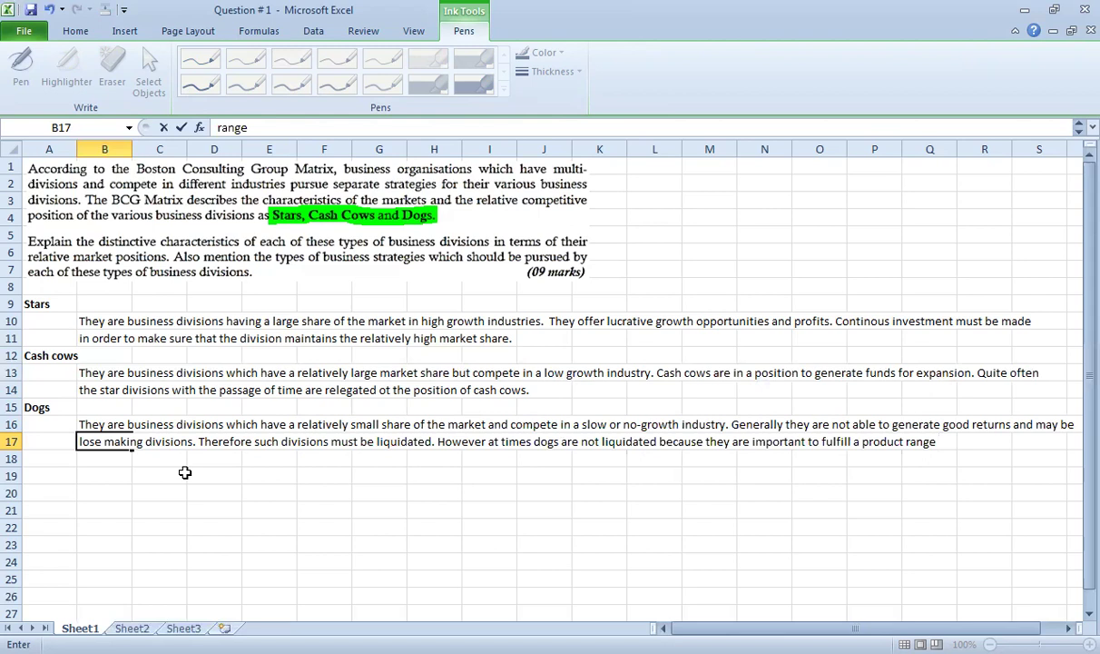
{"action": "type", "text": "or they may not be"}
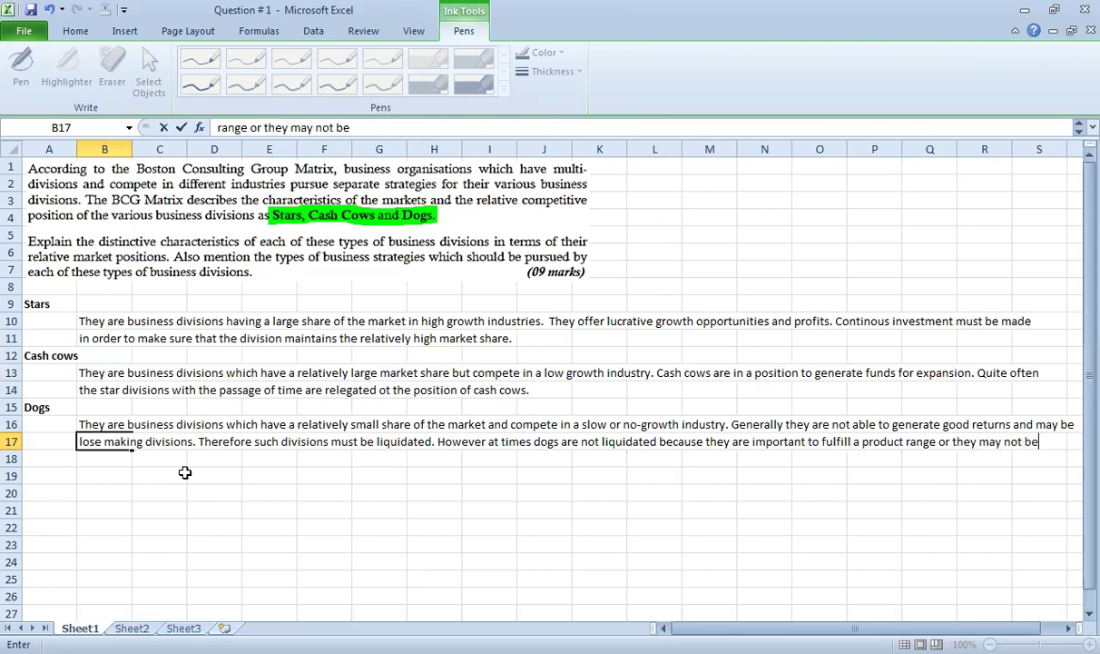
{"action": "type", "text": " able"}
{"action": "key", "text": "Return"}
Enter "to realise sufficient funds in case of liquidation" in B18 to end the Dogs explanation.
{"action": "type", "text": "to reali"}
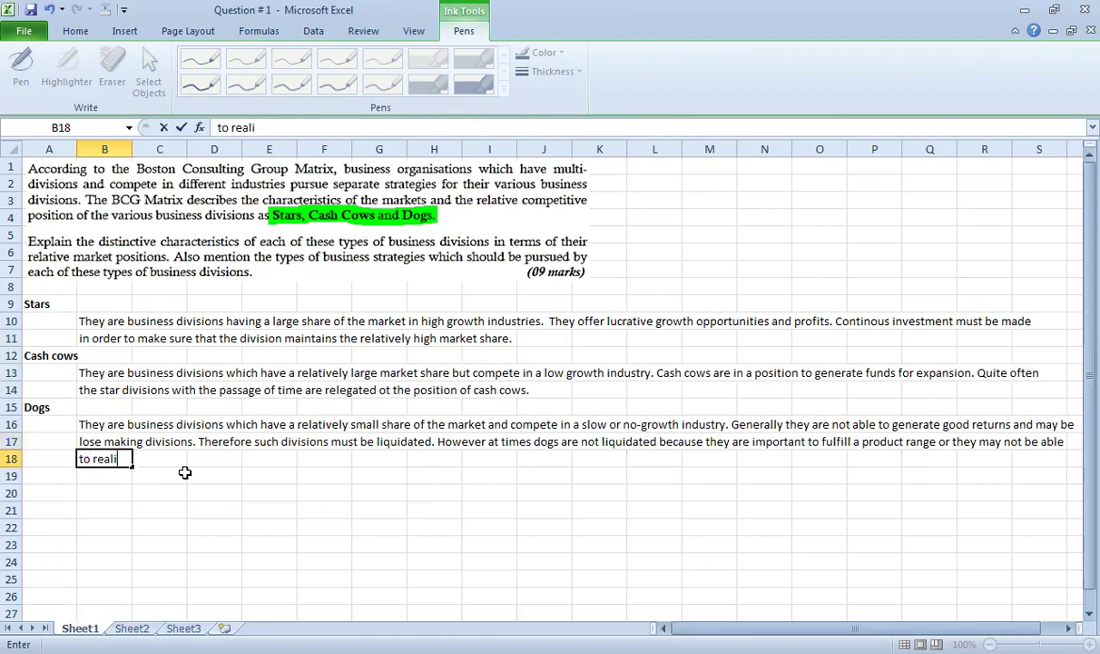
{"action": "type", "text": "se sufficient fu"}
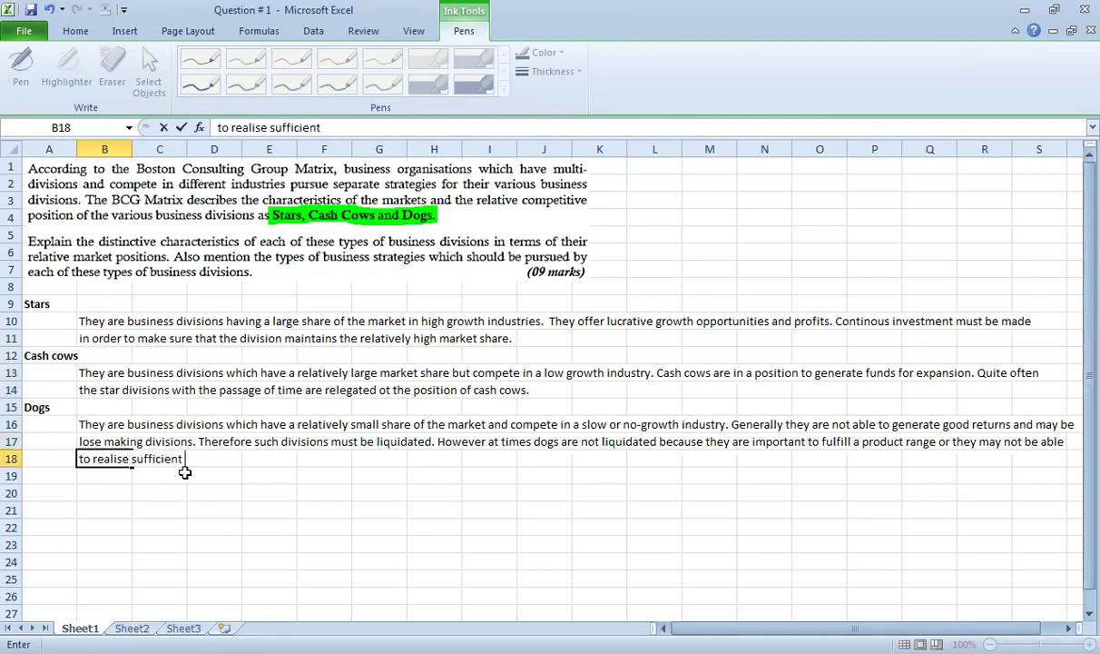
{"action": "type", "text": "in case of"}
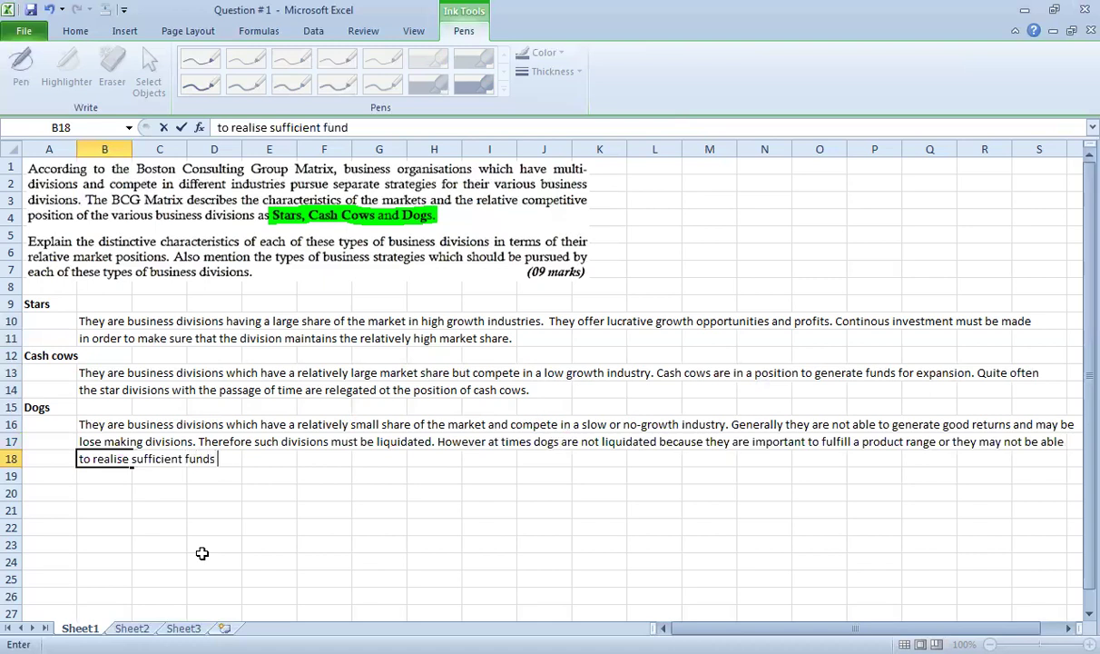
{"action": "type", "text": " liqui"}
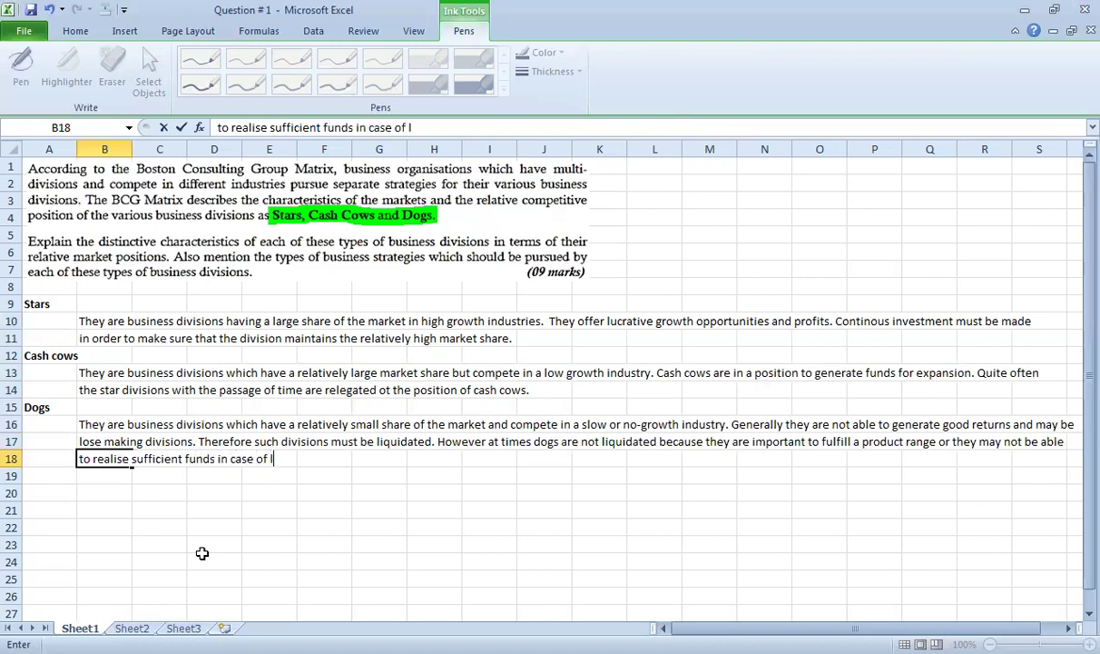
{"action": "key", "text": "BackSpace"}
{"action": "type", "text": "idation"}
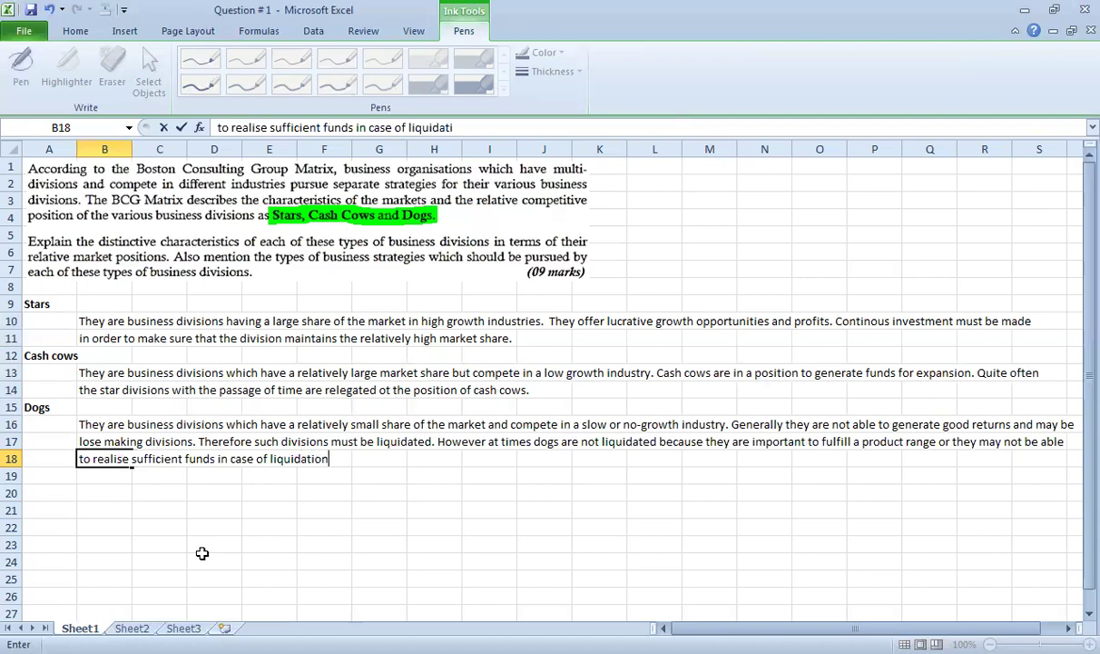
{"action": "key", "text": "Return"}
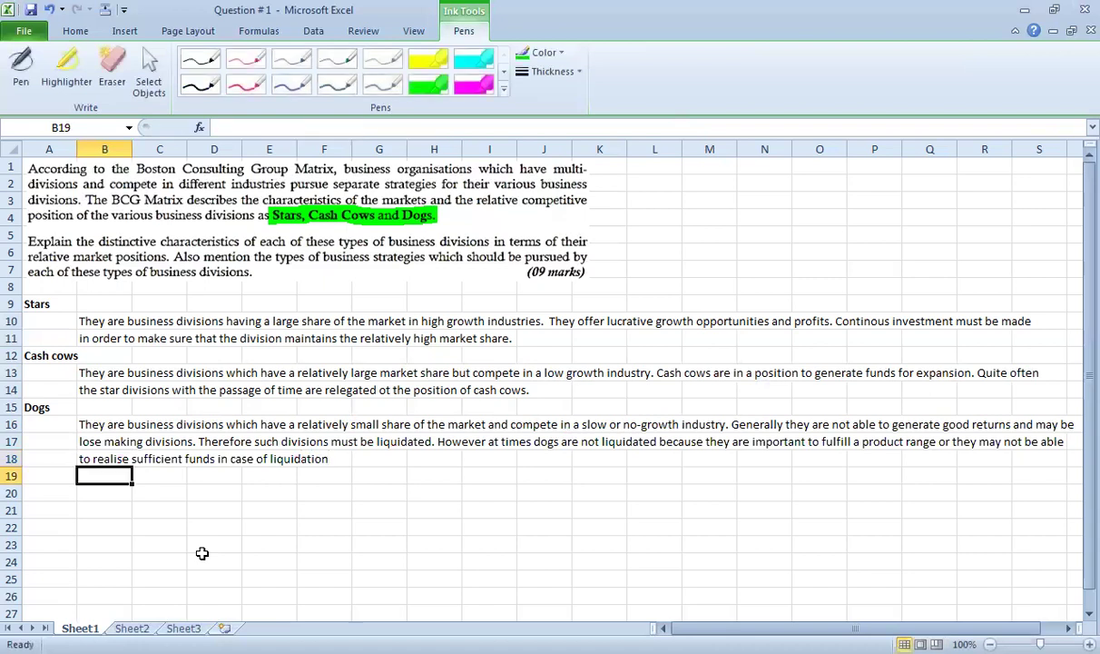